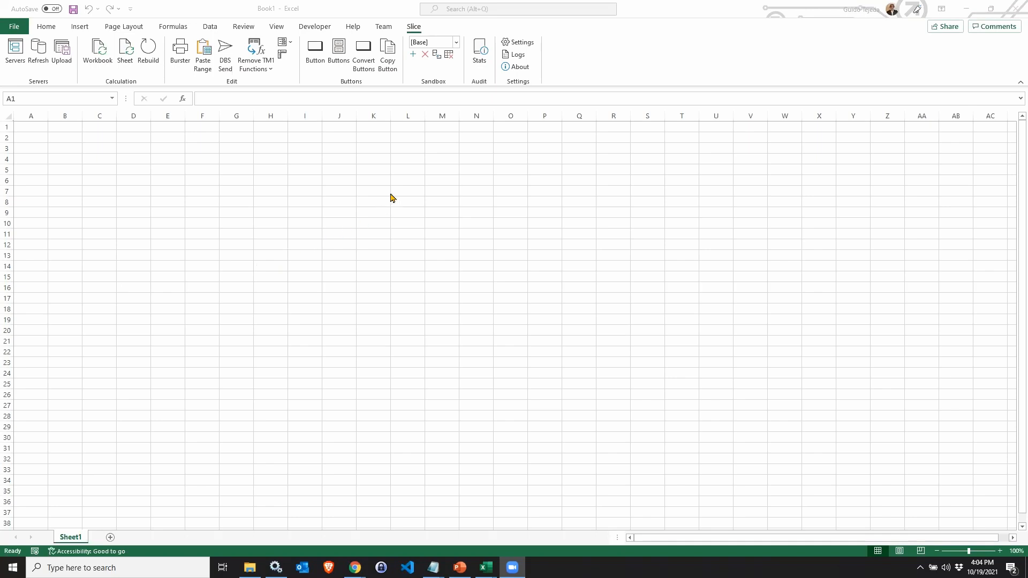
Switch to the browser and accept the license agreement on the Slice download page.
{"action": "left_click", "coordinate": [39, 130]}
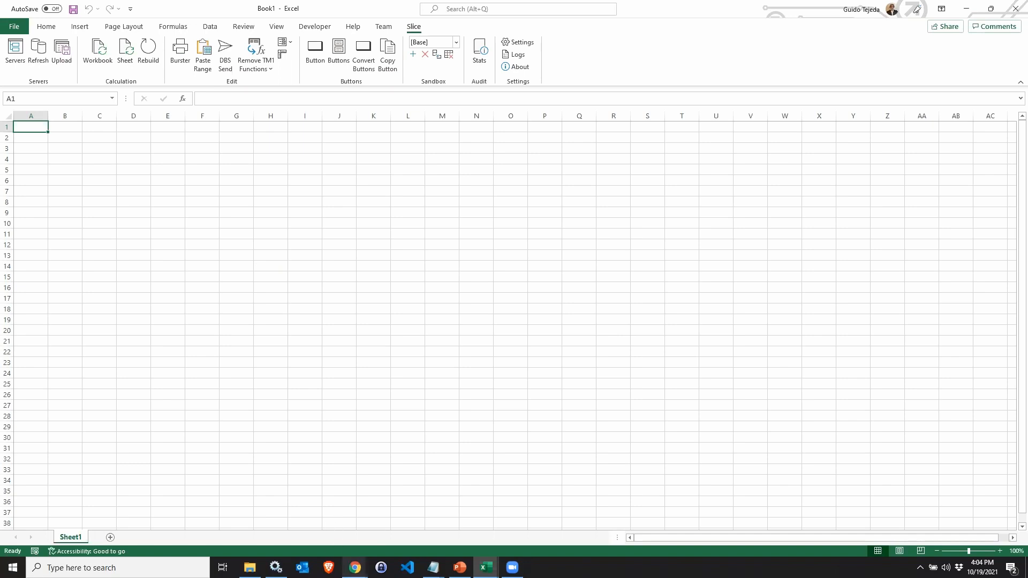
{"action": "mouse_move", "coordinate": [355, 568]}
{"action": "left_click", "coordinate": [328, 532]}
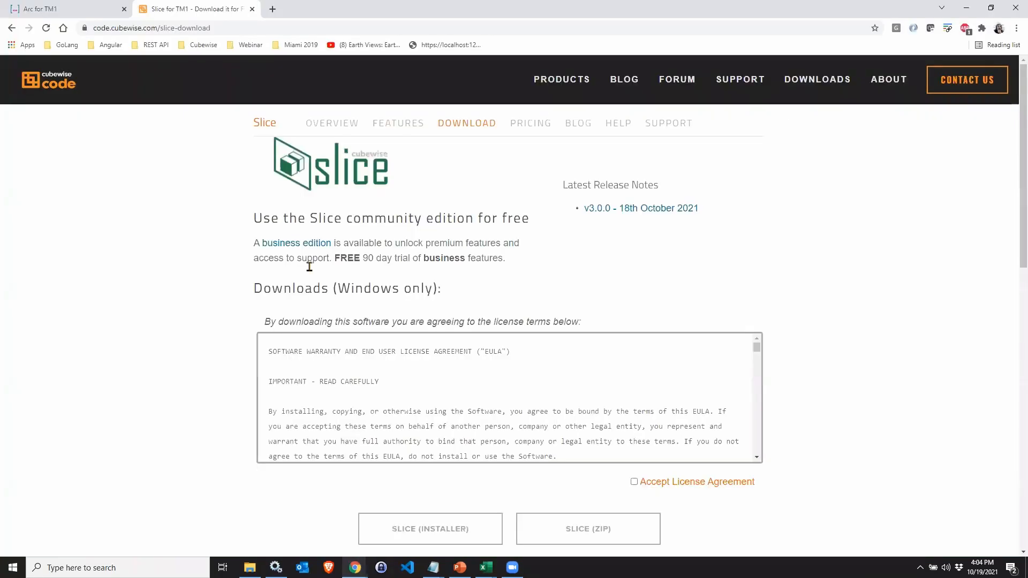
{"action": "mouse_move", "coordinate": [577, 77]}
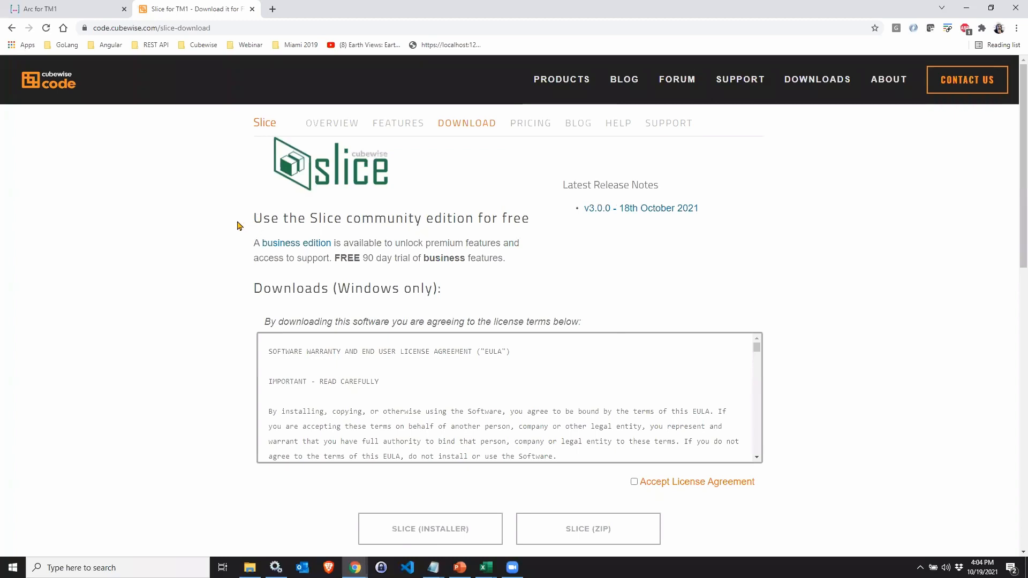
{"action": "scroll", "coordinate": [239, 226], "scroll_direction": "down", "scroll_amount": 1}
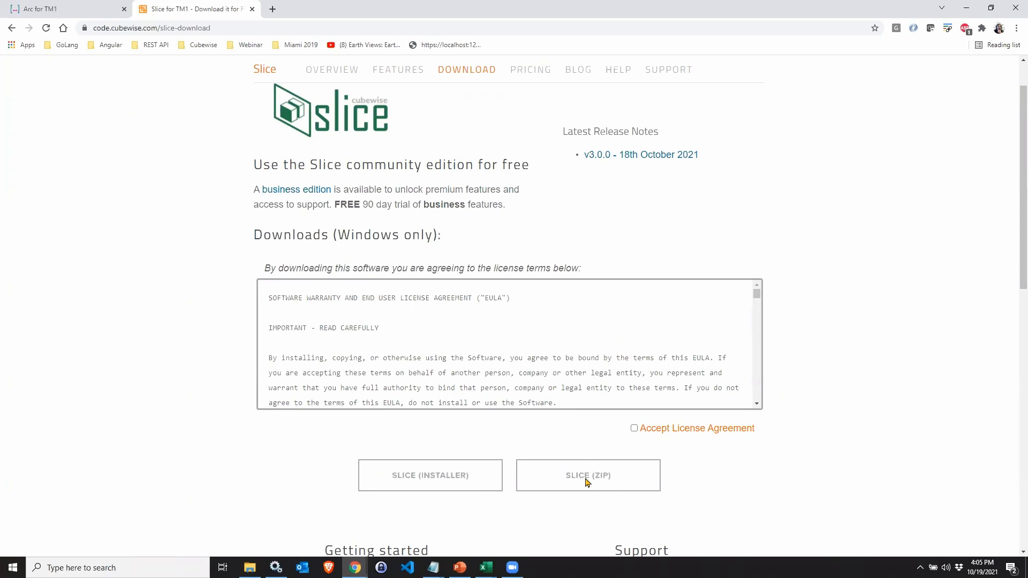
{"action": "left_click", "coordinate": [635, 428]}
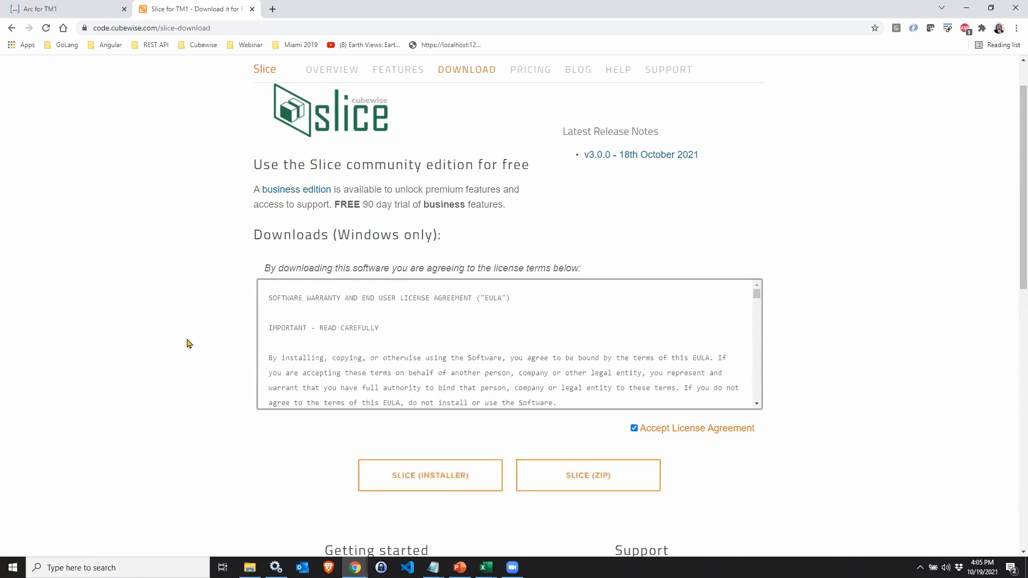
{"action": "scroll", "coordinate": [202, 305], "scroll_direction": "up", "scroll_amount": 1}
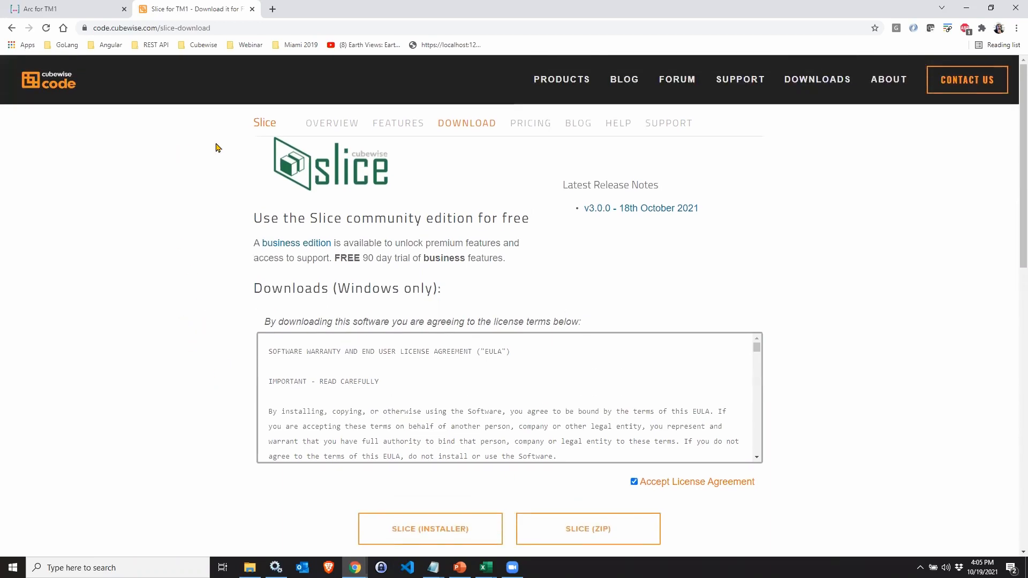
Open the Slice Features page to review the community and business features.
{"action": "left_click", "coordinate": [402, 124]}
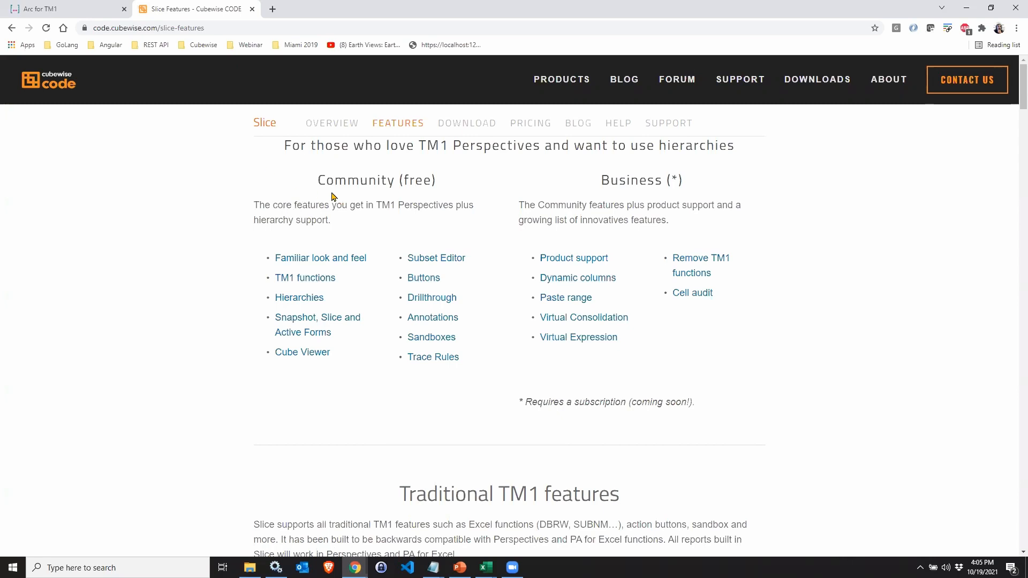
Return to the blank Excel workbook and refresh the Slice servers.
{"action": "mouse_move", "coordinate": [484, 568]}
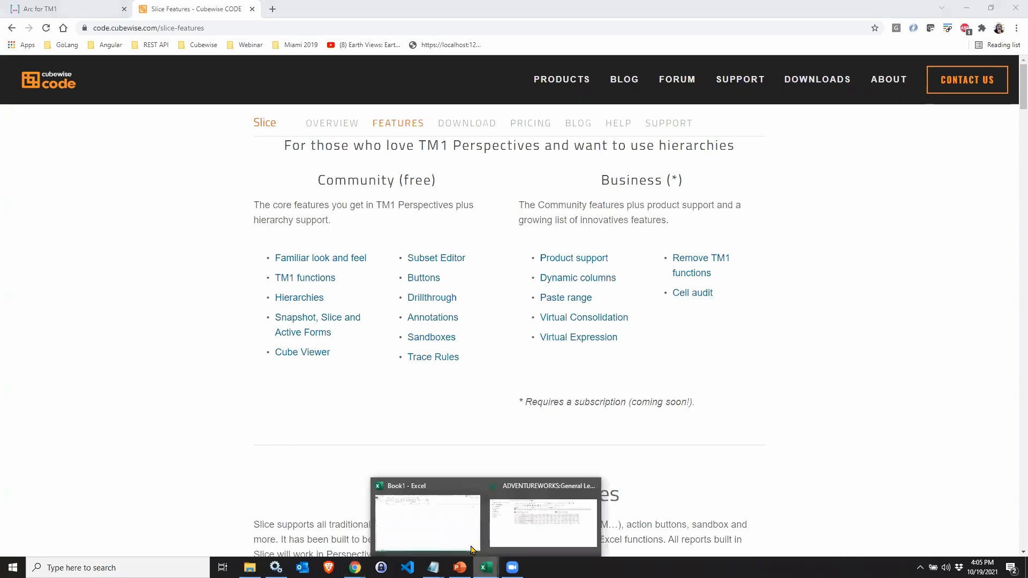
{"action": "left_click", "coordinate": [447, 535]}
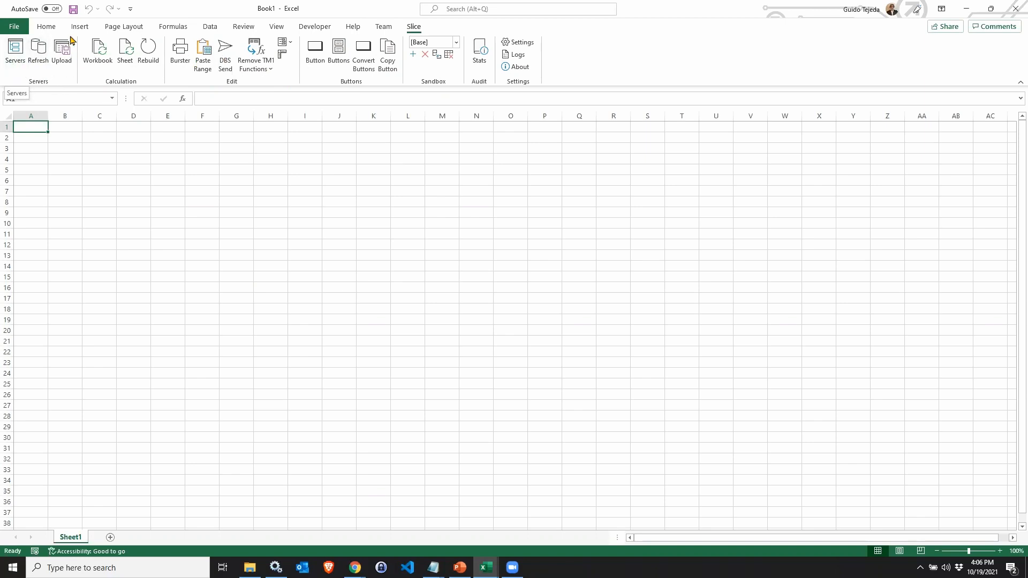
{"action": "left_click", "coordinate": [38, 64]}
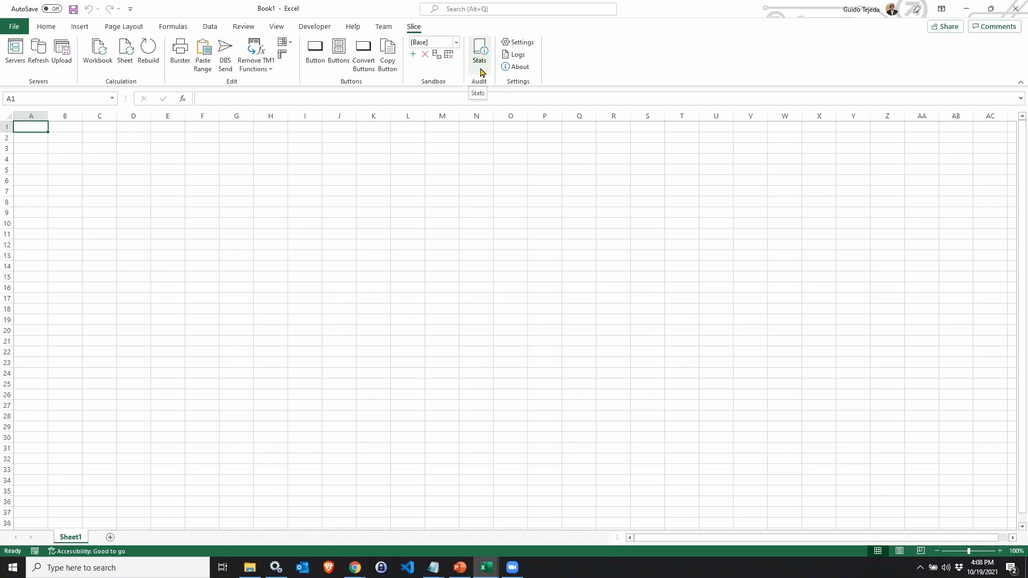
Open the Slice Settings dialog to review the connection options, then cancel it.
{"action": "left_click", "coordinate": [517, 42]}
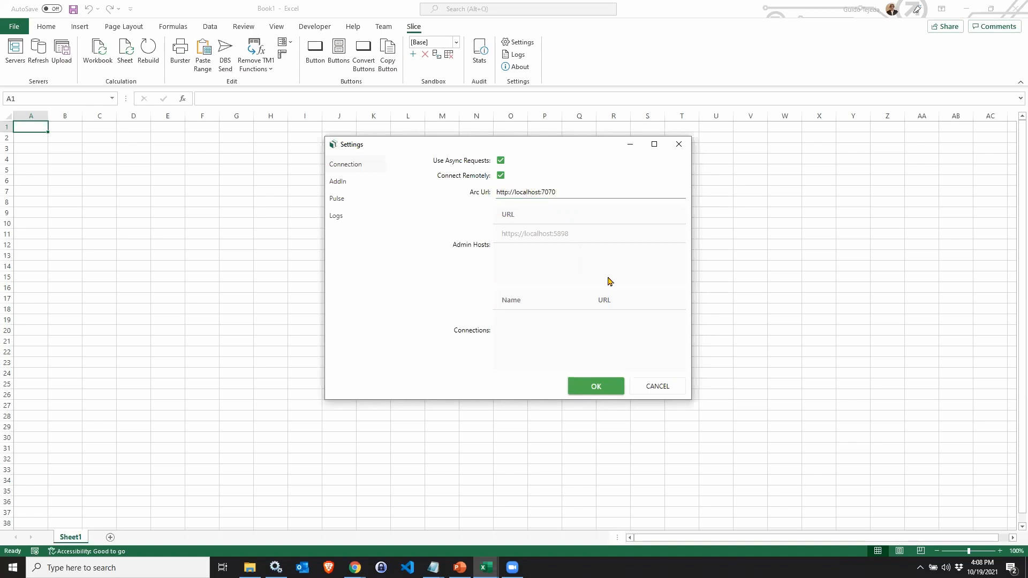
{"action": "left_click", "coordinate": [658, 386]}
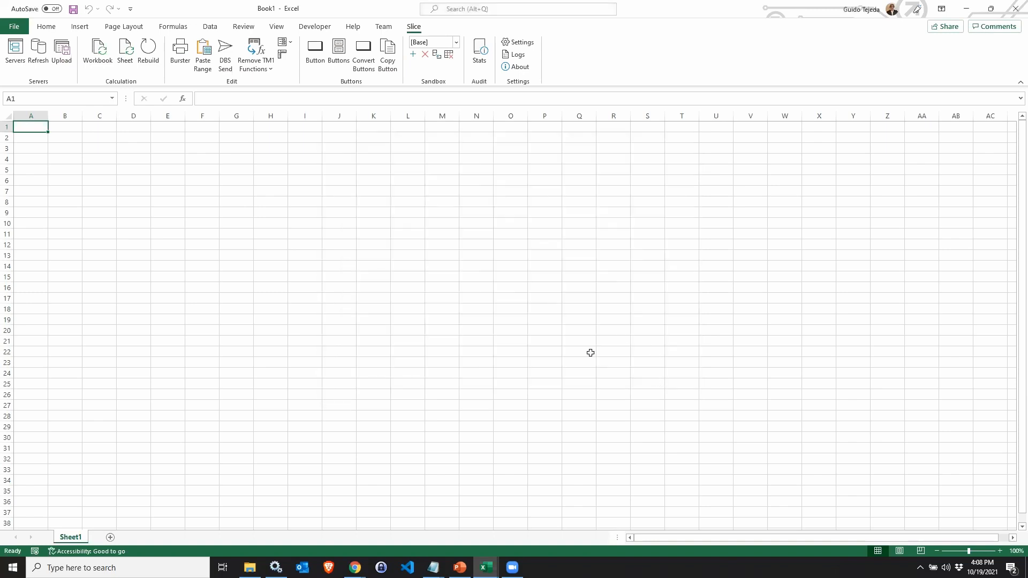
Switch to the Slice window and reopen the 1_Horizon_Slice_Input view from the Favourites list.
{"action": "mouse_move", "coordinate": [488, 567]}
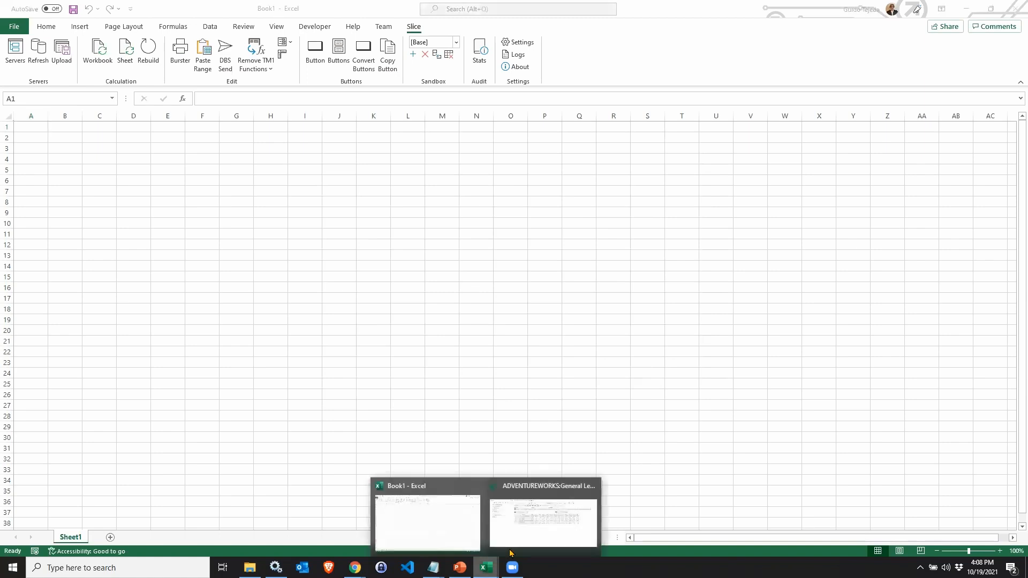
{"action": "left_click", "coordinate": [542, 516]}
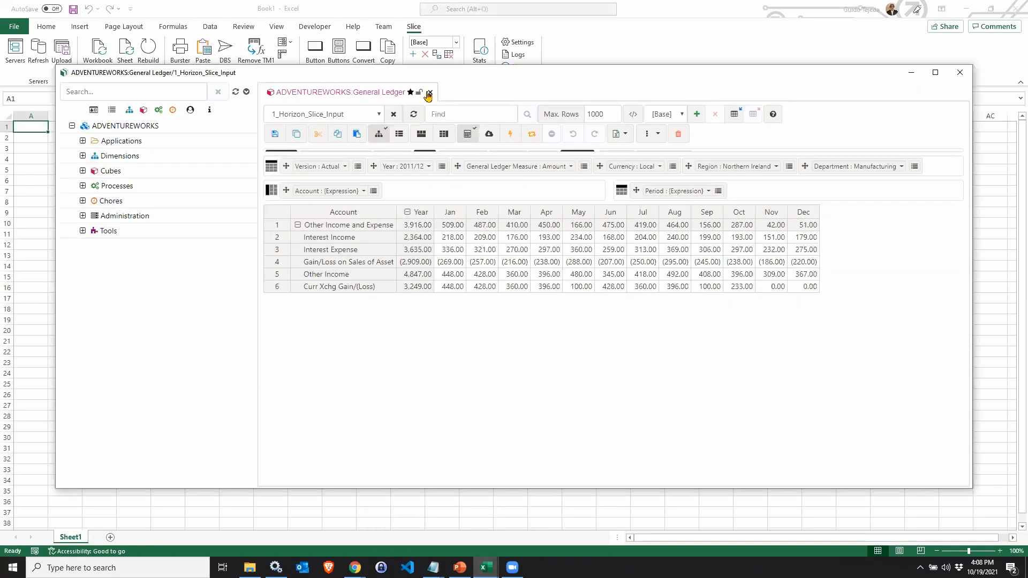
{"action": "left_click", "coordinate": [429, 93]}
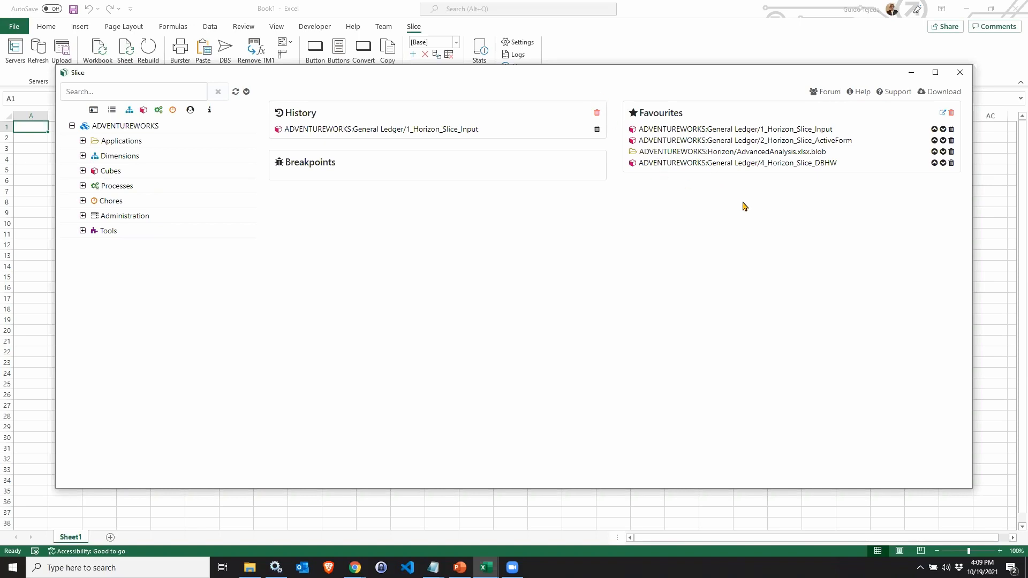
{"action": "left_click", "coordinate": [693, 130]}
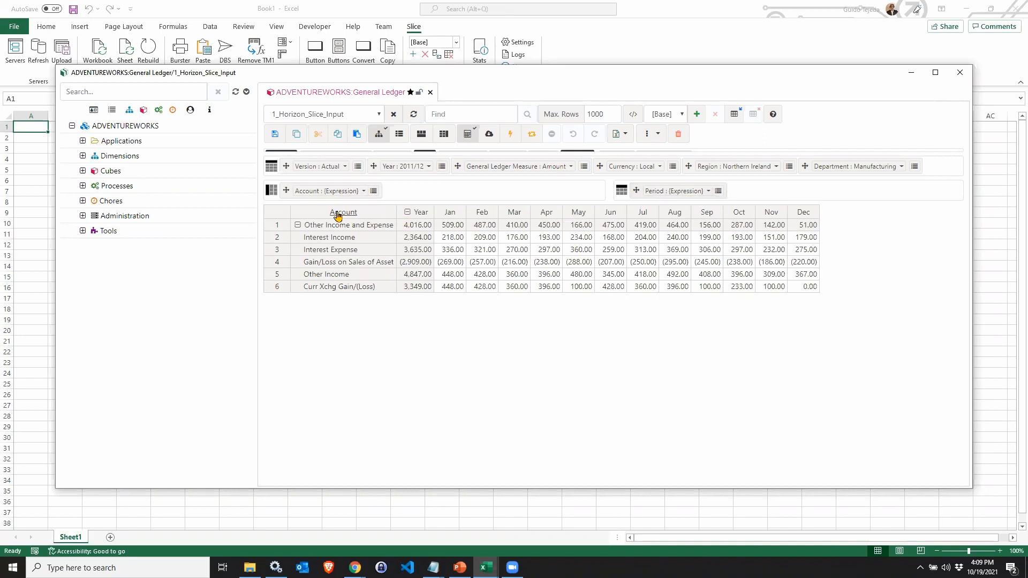
Open the context menu of the Account rows to review its options, then dismiss it.
{"action": "right_click", "coordinate": [346, 227]}
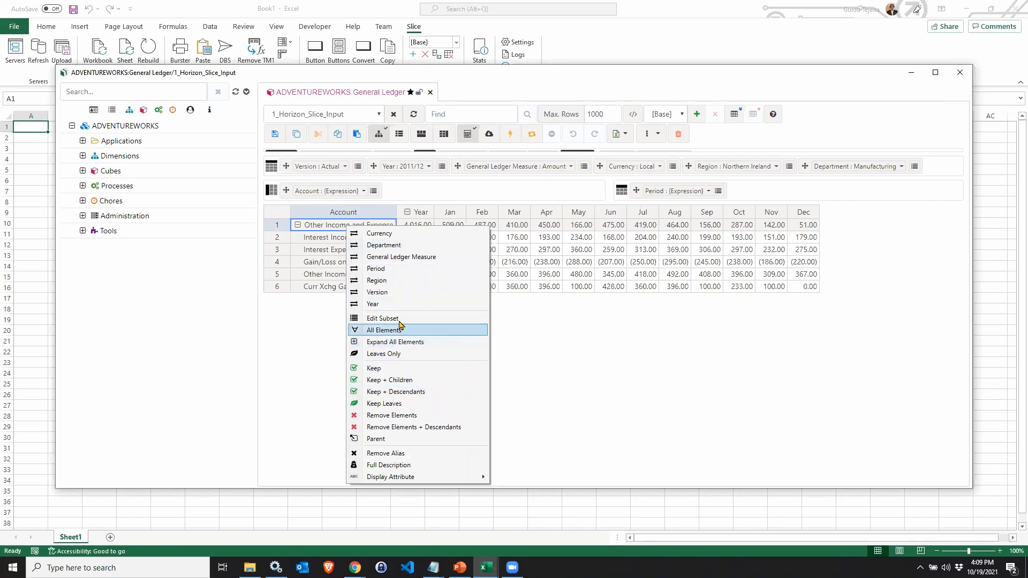
{"action": "left_click", "coordinate": [529, 317]}
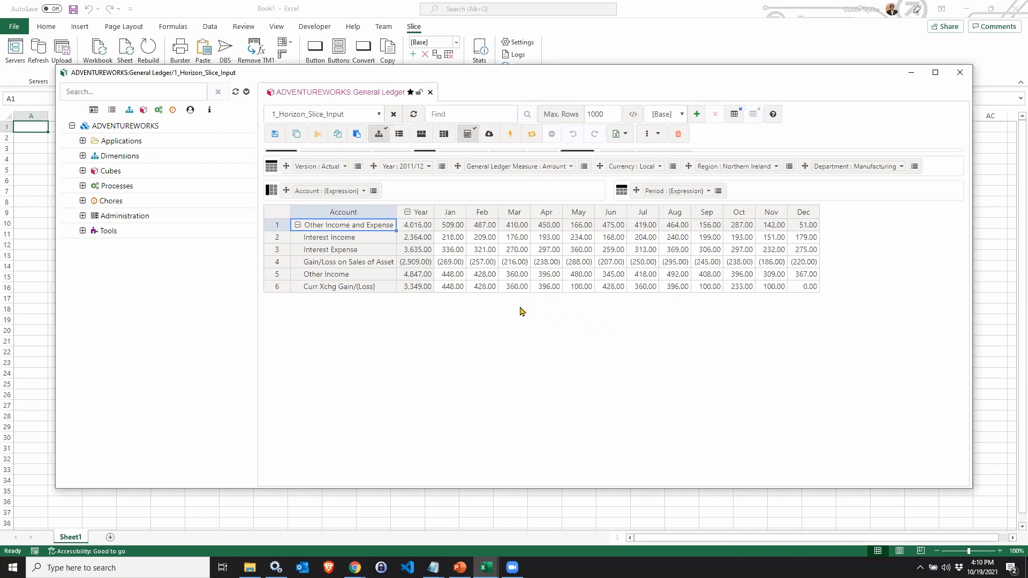
Export the cube view as a Slice into a new workbook.
{"action": "left_click", "coordinate": [626, 135]}
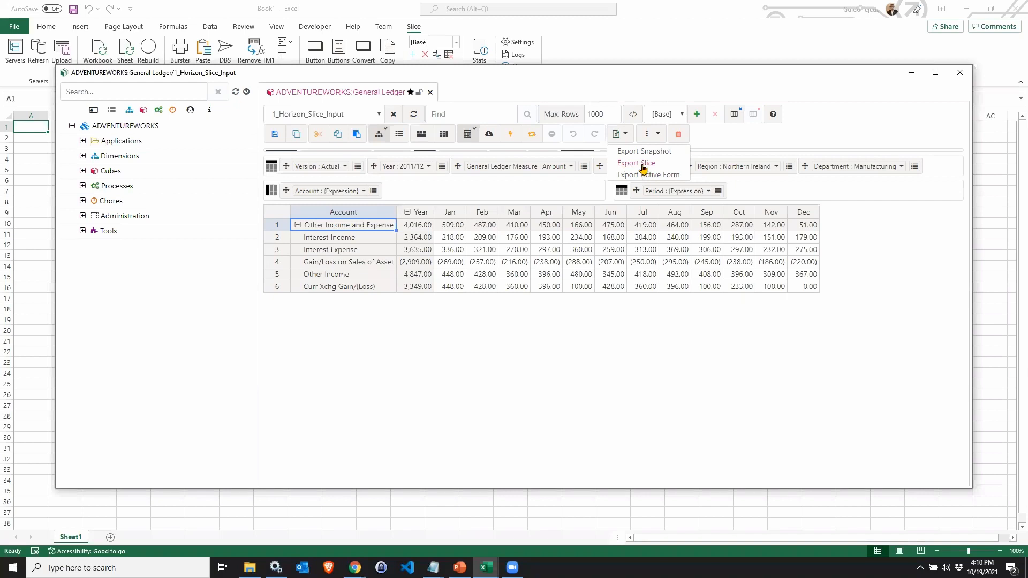
{"action": "left_click", "coordinate": [643, 168]}
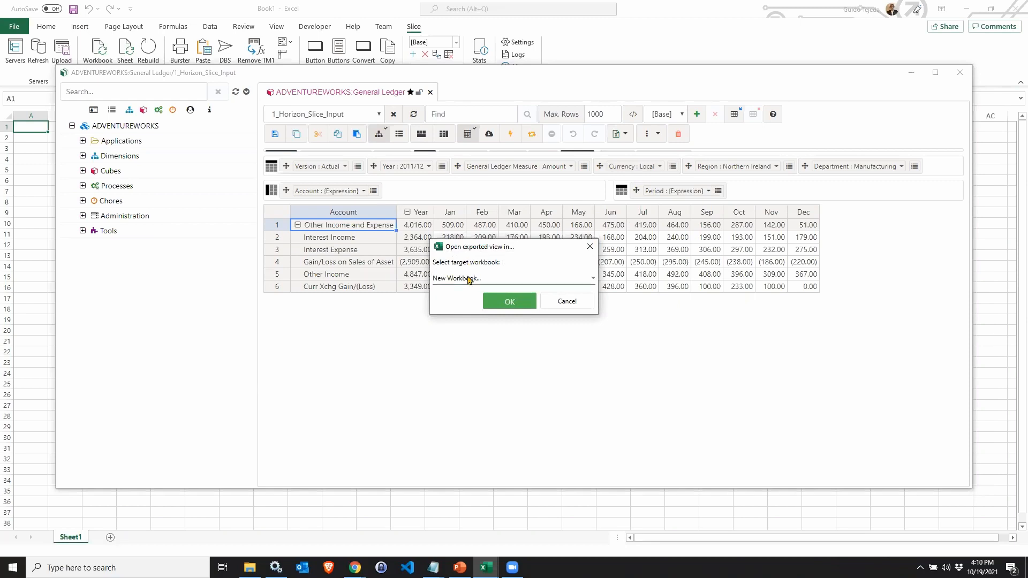
{"action": "left_click", "coordinate": [479, 284]}
{"action": "left_click", "coordinate": [477, 283]}
{"action": "left_click", "coordinate": [509, 301]}
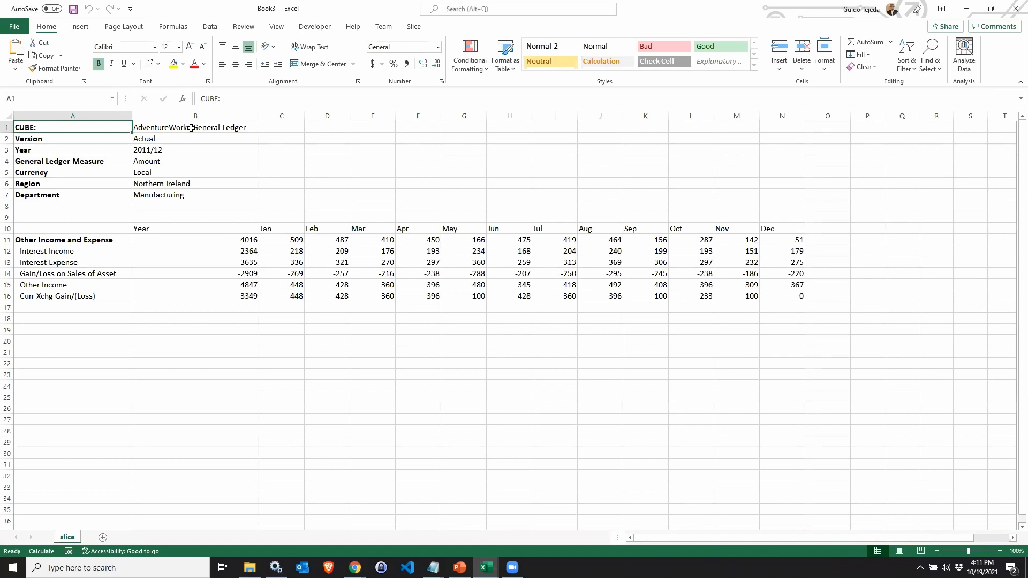
Inspect the formulas behind the cube and currency cells in the exported sheet.
{"action": "key", "text": "Right"}
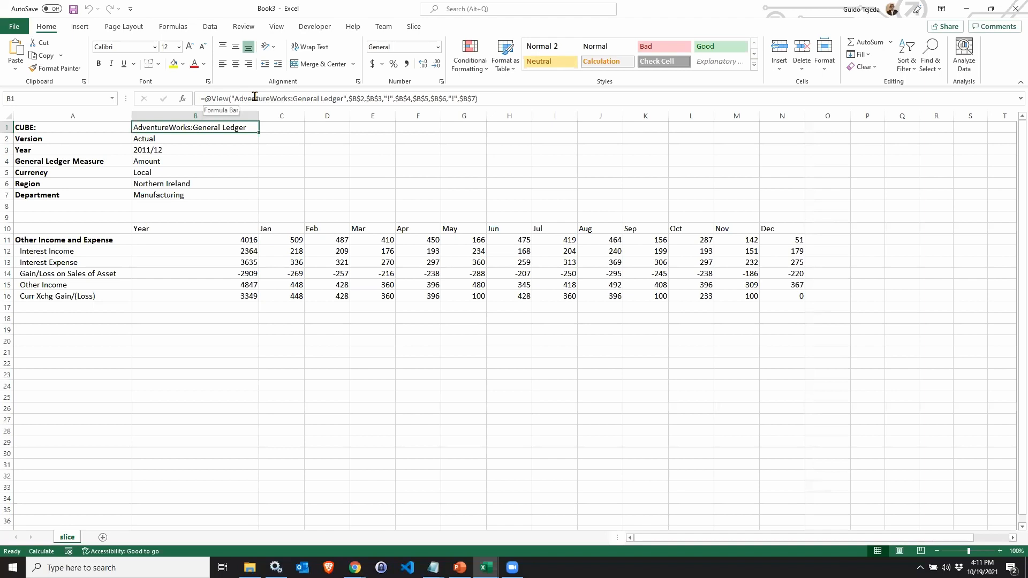
{"action": "left_click", "coordinate": [287, 126]}
{"action": "left_click", "coordinate": [190, 172]}
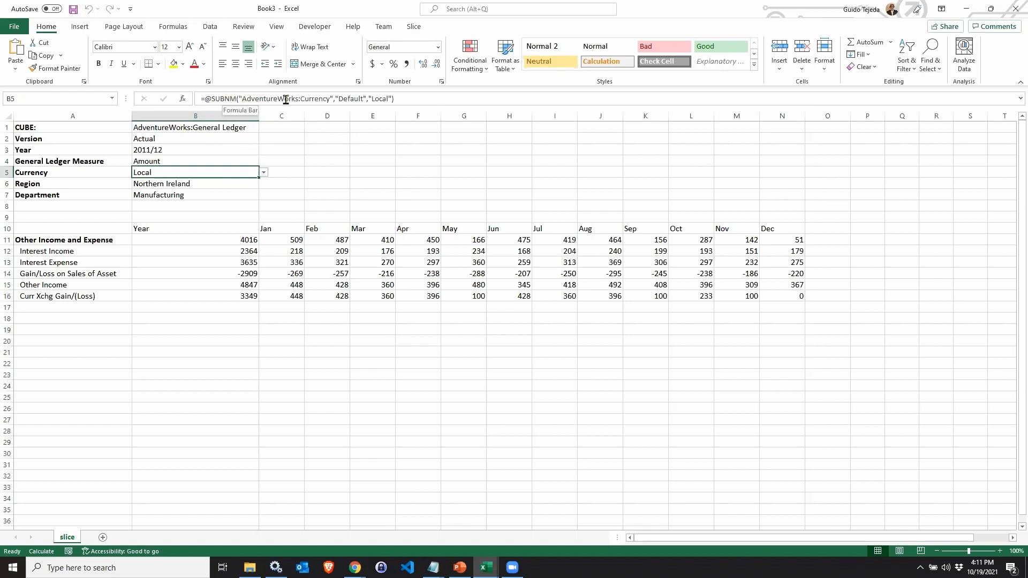
Change the Region selection to Poland using the subset editor.
{"action": "double_click", "coordinate": [189, 184]}
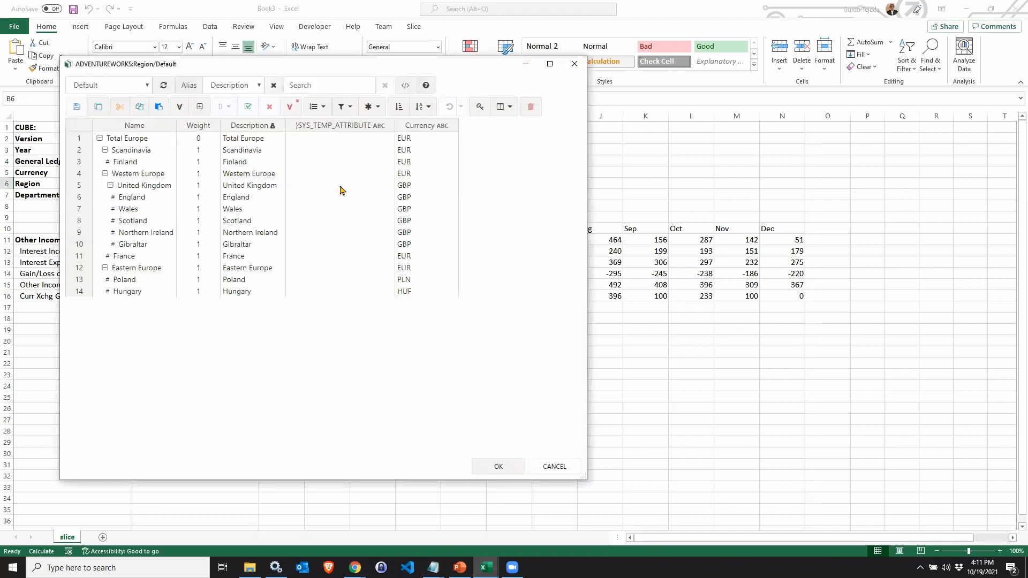
{"action": "left_click_drag", "start_coordinate": [363, 69], "coordinate": [461, 68]}
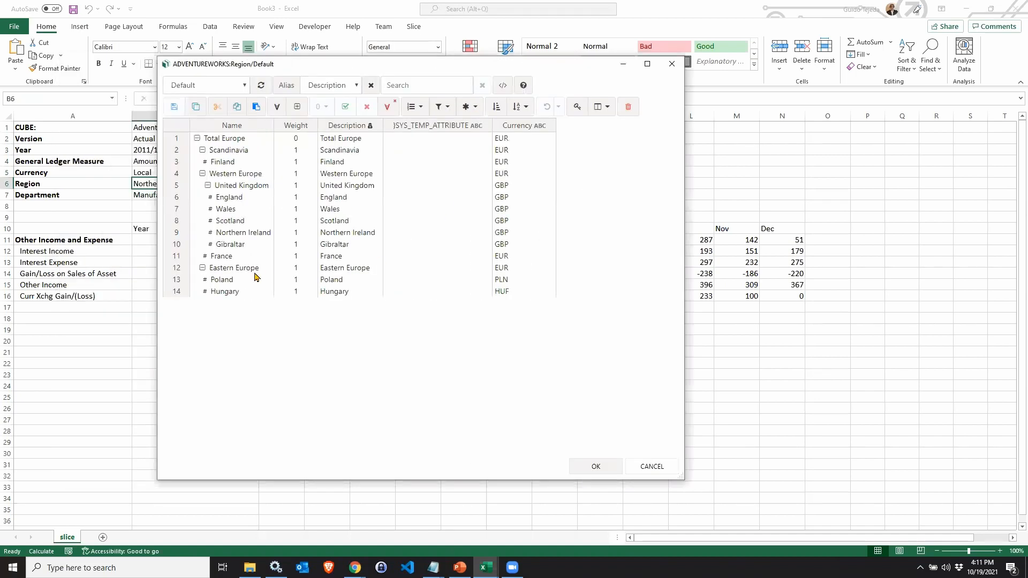
{"action": "left_click", "coordinate": [216, 279]}
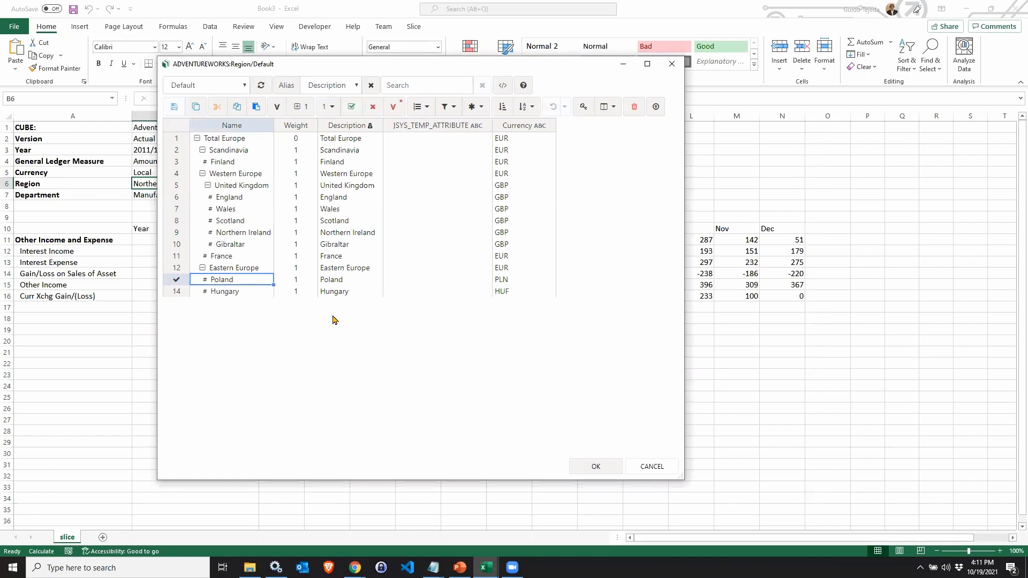
{"action": "left_click", "coordinate": [594, 467]}
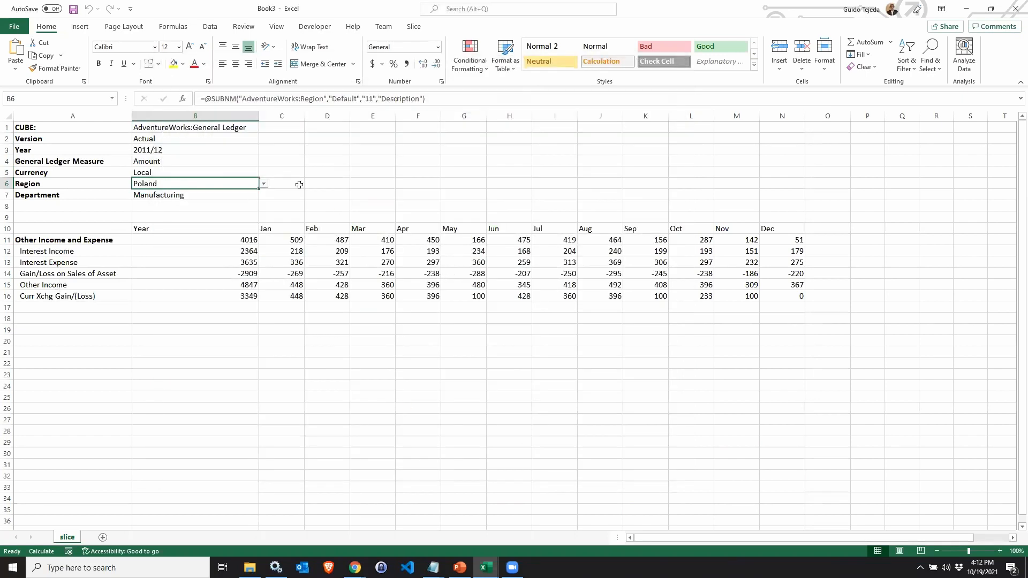
Recalculate the sheet with the Slice Sheet command.
{"action": "left_click", "coordinate": [418, 29]}
{"action": "left_click", "coordinate": [123, 56]}
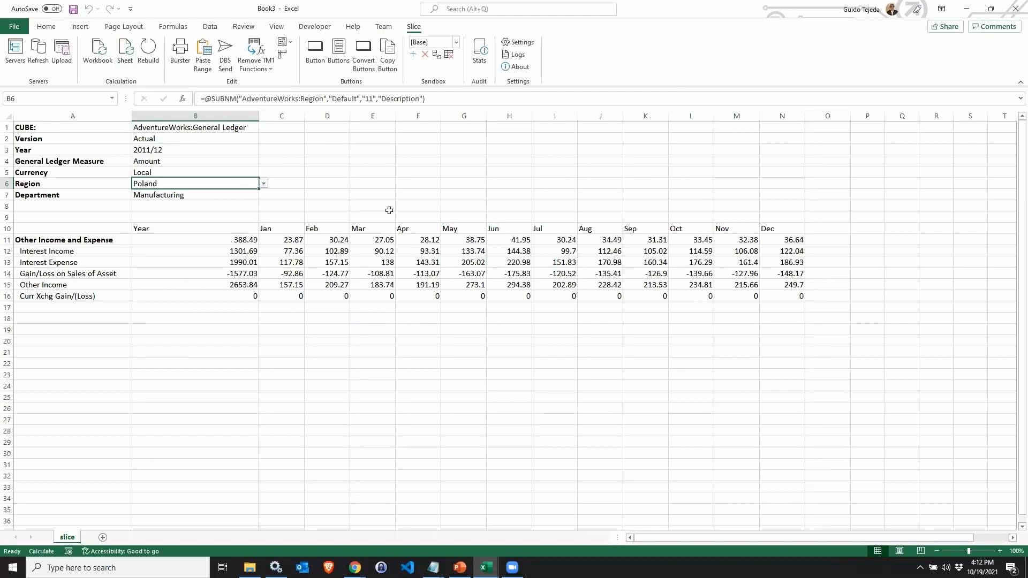
Enter 100 as the Jan value for Curr Xchg Gain/(Loss).
{"action": "left_click", "coordinate": [294, 299]}
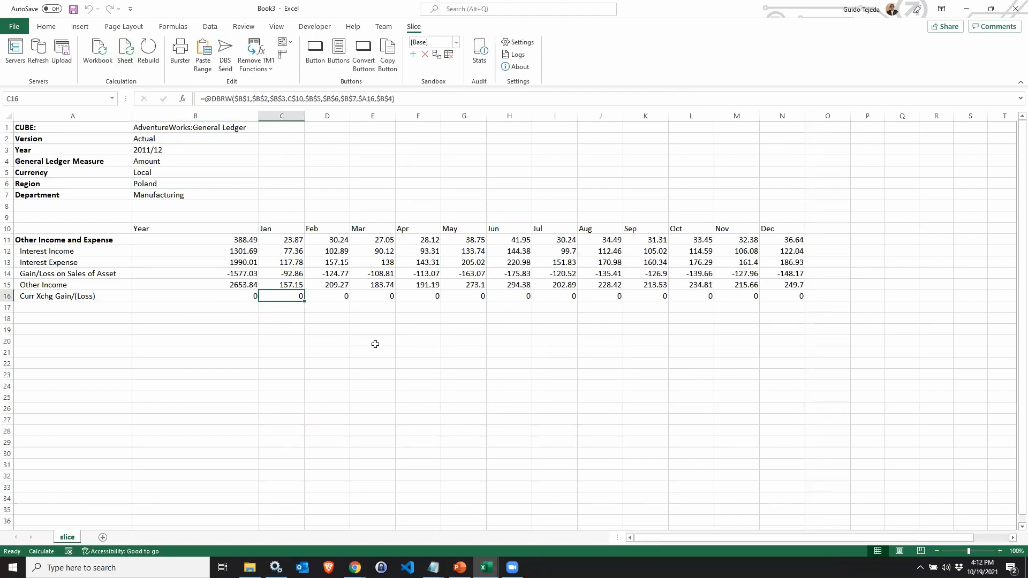
{"action": "type", "text": "100"}
{"action": "key", "text": "Return"}
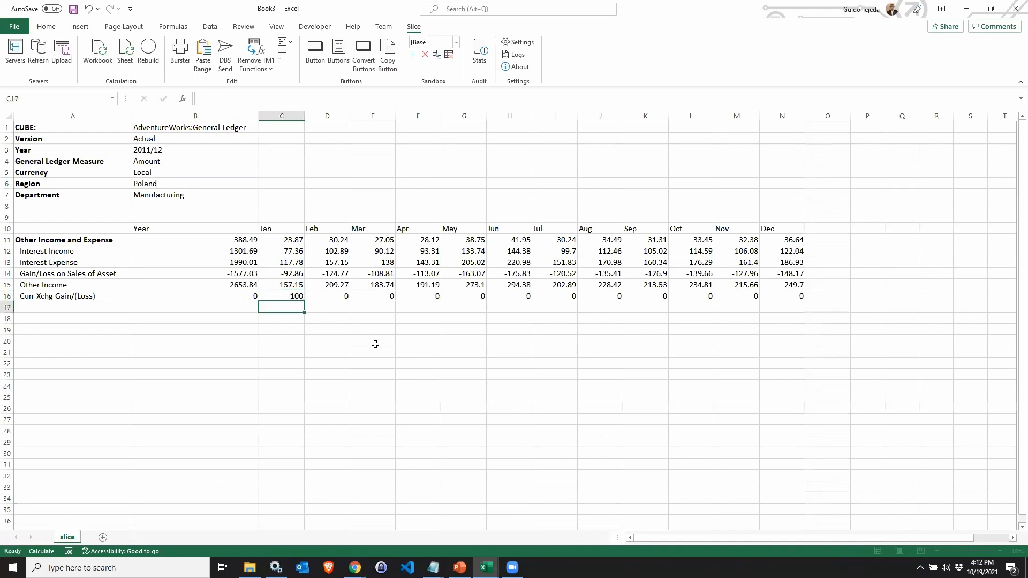
Recalculate the sheet and check the year total formula of Curr Xchg Gain/(Loss).
{"action": "left_click", "coordinate": [286, 296]}
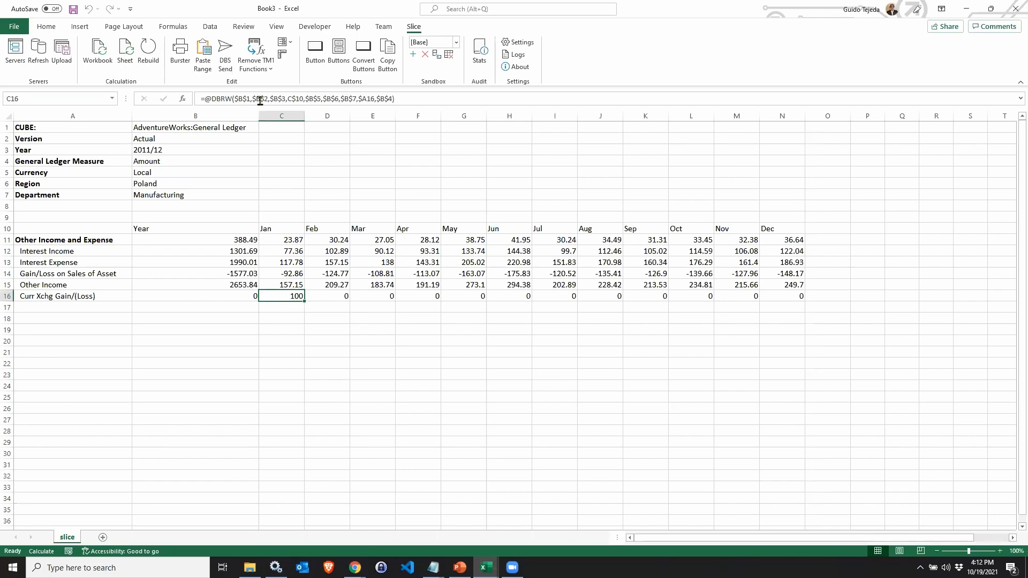
{"action": "left_click", "coordinate": [125, 54]}
{"action": "left_click", "coordinate": [232, 295]}
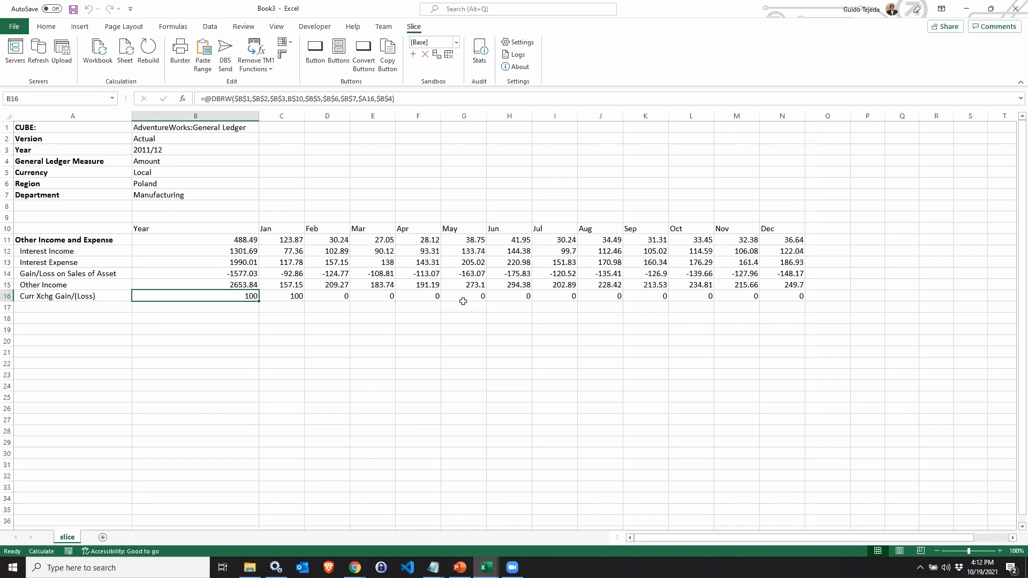
Switch to the Slice window and export the view as an Active Form into a new workbook.
{"action": "key", "text": "alt+Tab"}
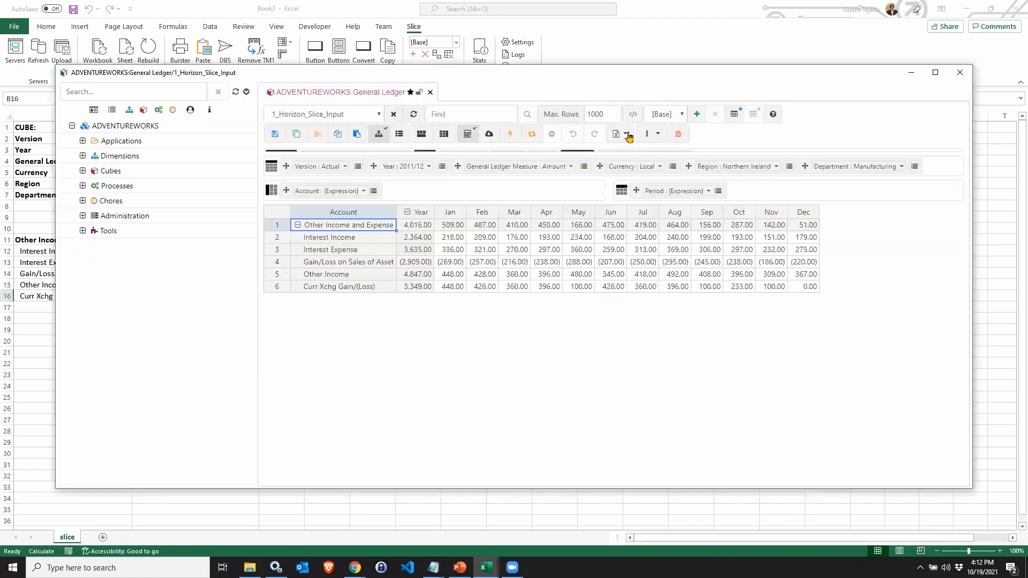
{"action": "left_click", "coordinate": [626, 134]}
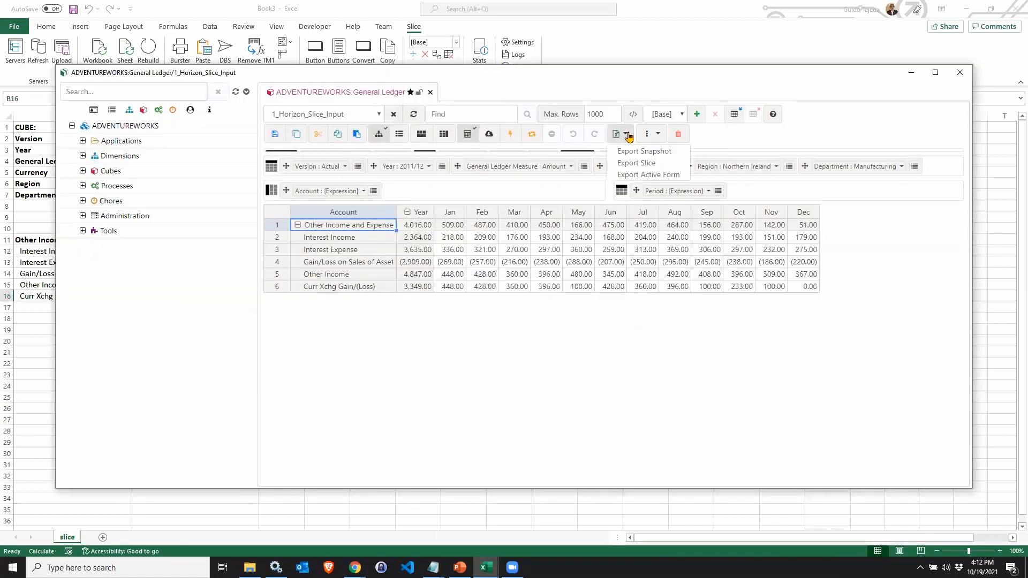
{"action": "left_click", "coordinate": [648, 175]}
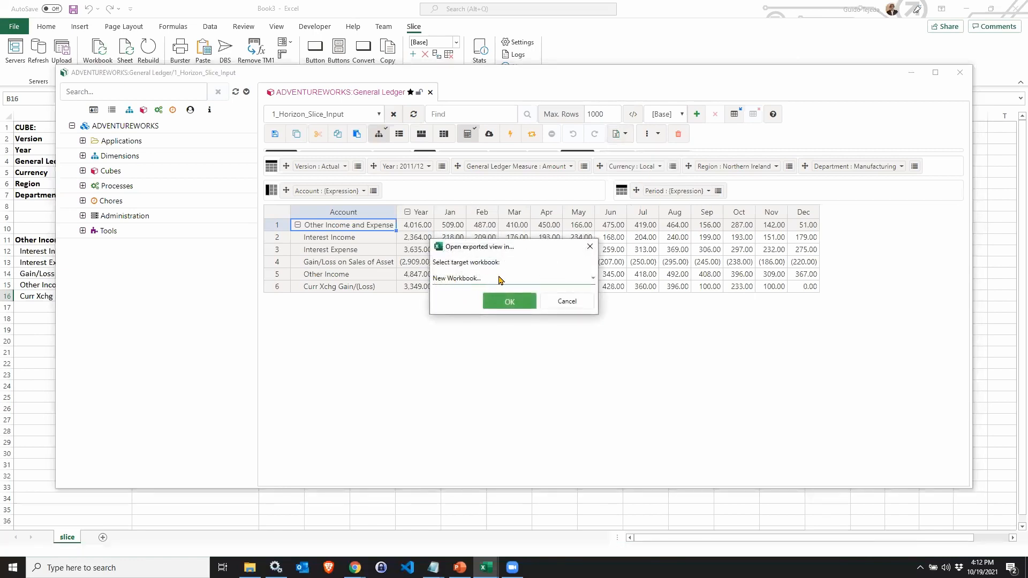
{"action": "left_click", "coordinate": [509, 302]}
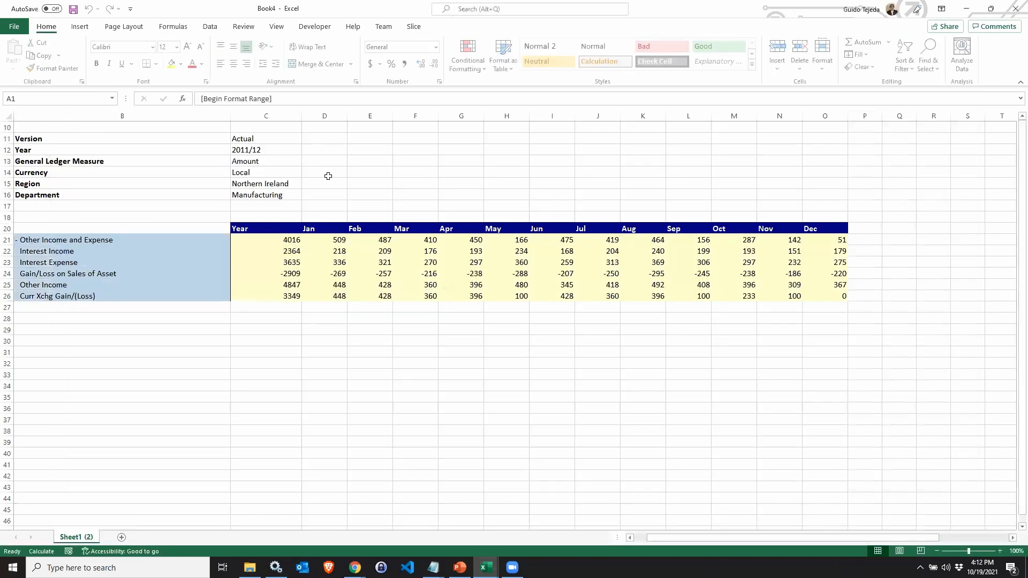
Inspect the formulas behind the Year data cell and the Other Income and Expense row label.
{"action": "left_click", "coordinate": [269, 241]}
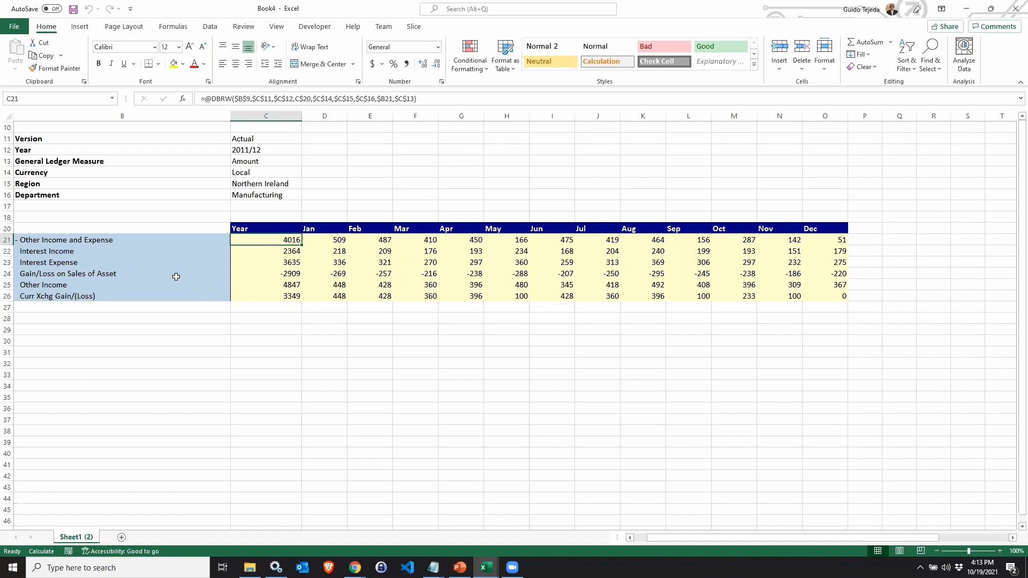
{"action": "double_click", "coordinate": [91, 239]}
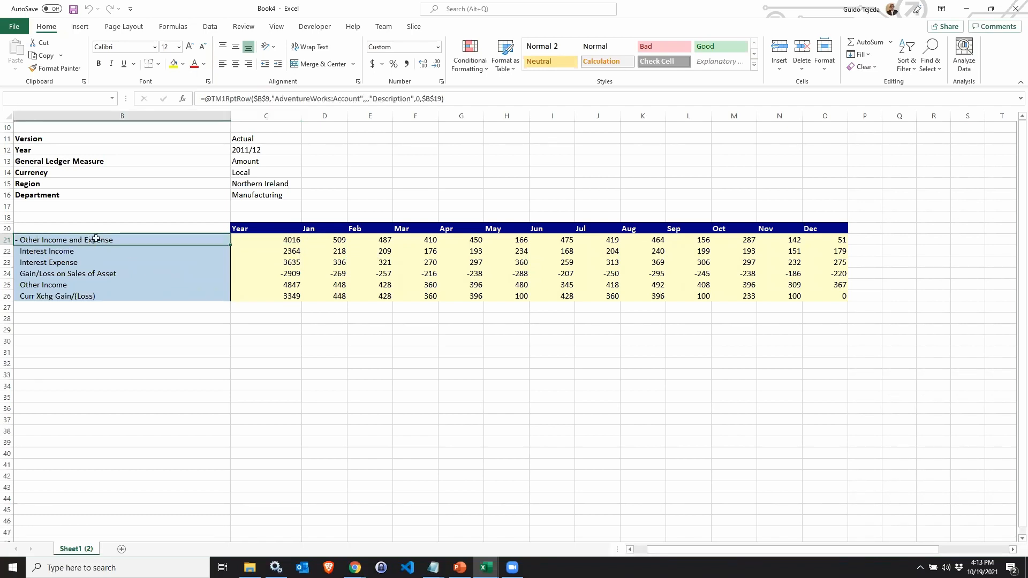
{"action": "double_click", "coordinate": [82, 241]}
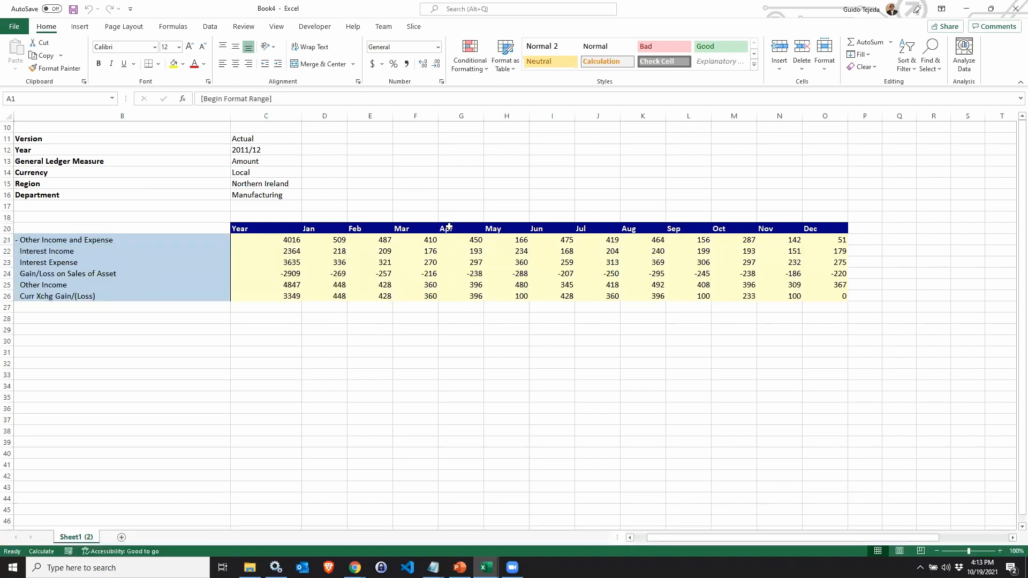
Copy the worksheet into a new workbook with the TM1 functions removed.
{"action": "left_click", "coordinate": [413, 26]}
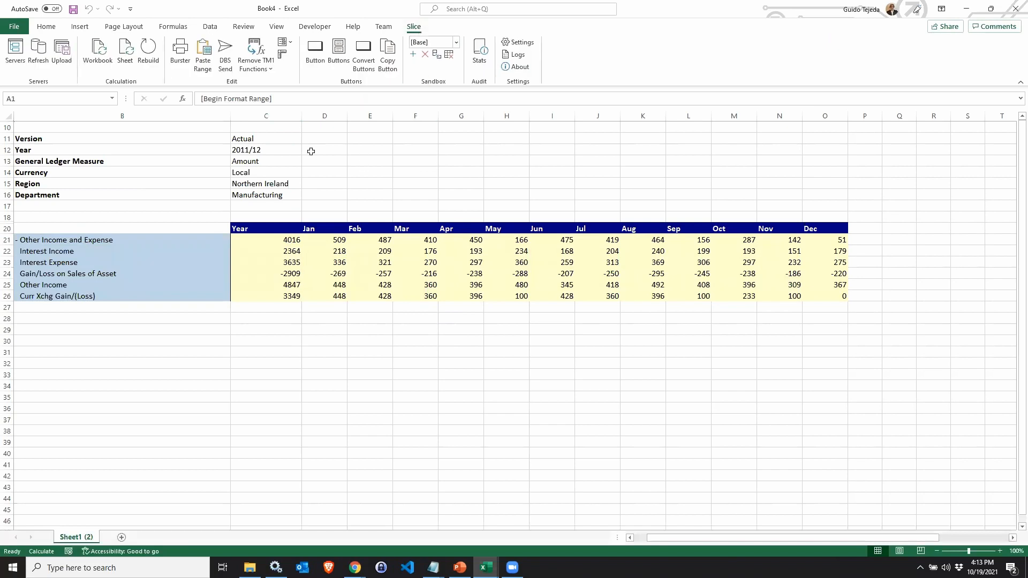
{"action": "left_click", "coordinate": [259, 69]}
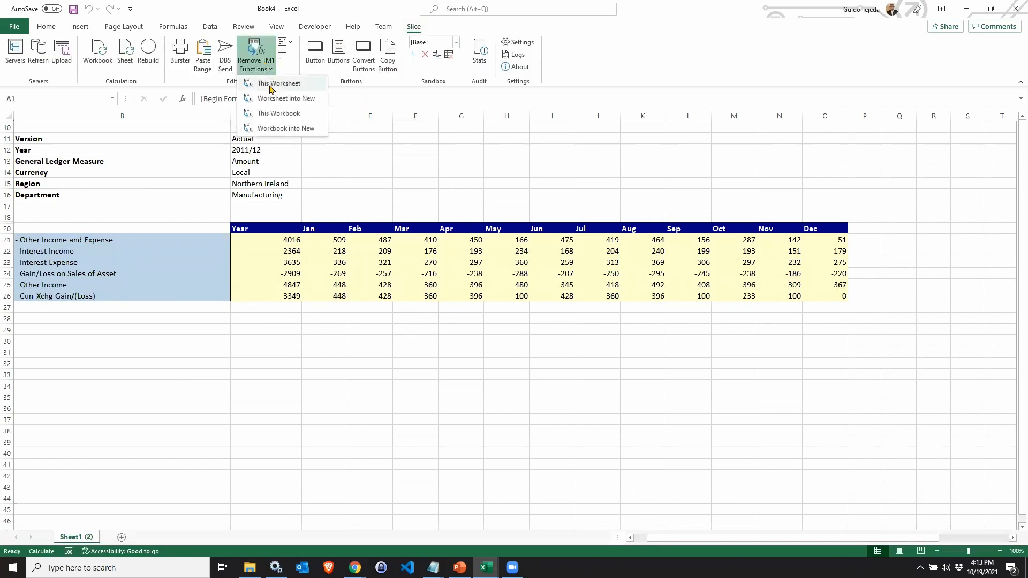
{"action": "left_click", "coordinate": [278, 101]}
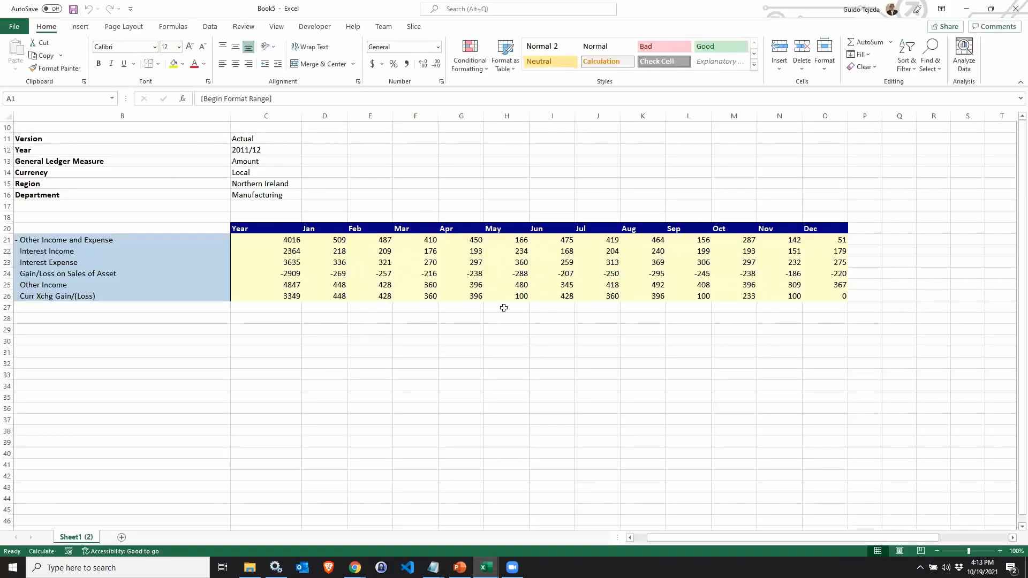
Inspect the data cells of the new workbook to check whether they hold values or formulas.
{"action": "left_click", "coordinate": [275, 240]}
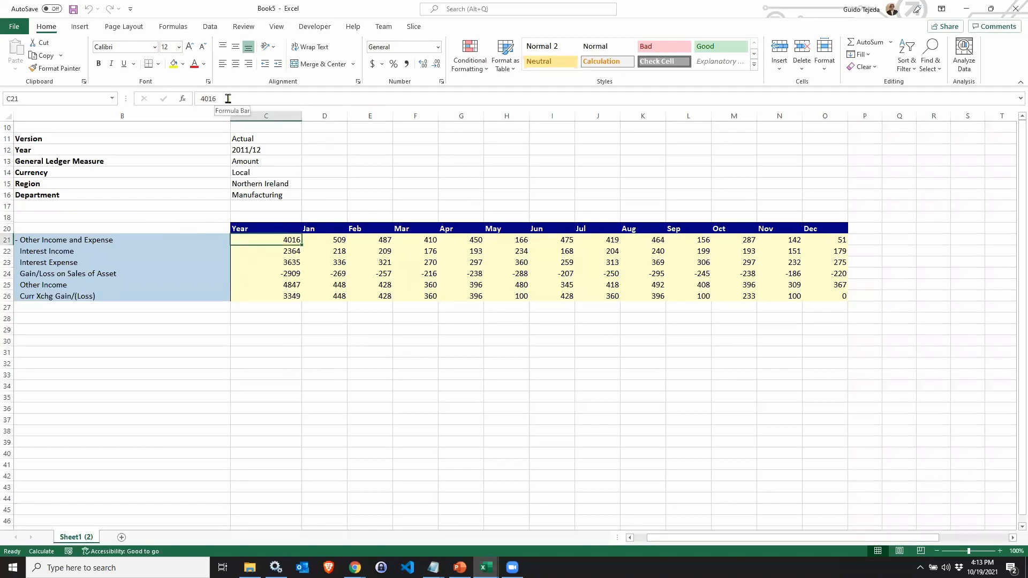
{"action": "left_click", "coordinate": [336, 245]}
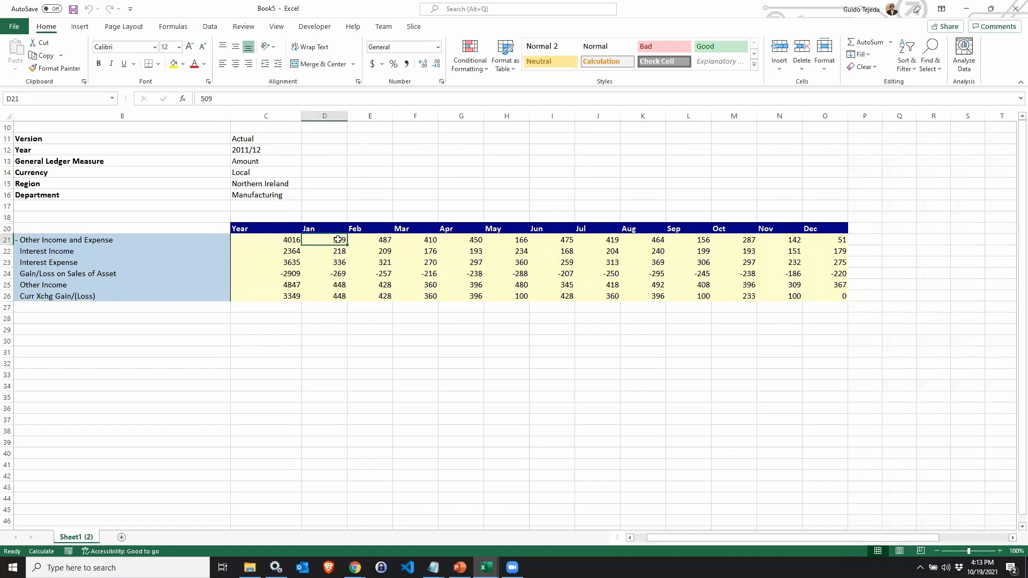
{"action": "left_click", "coordinate": [389, 244]}
{"action": "left_click", "coordinate": [296, 242]}
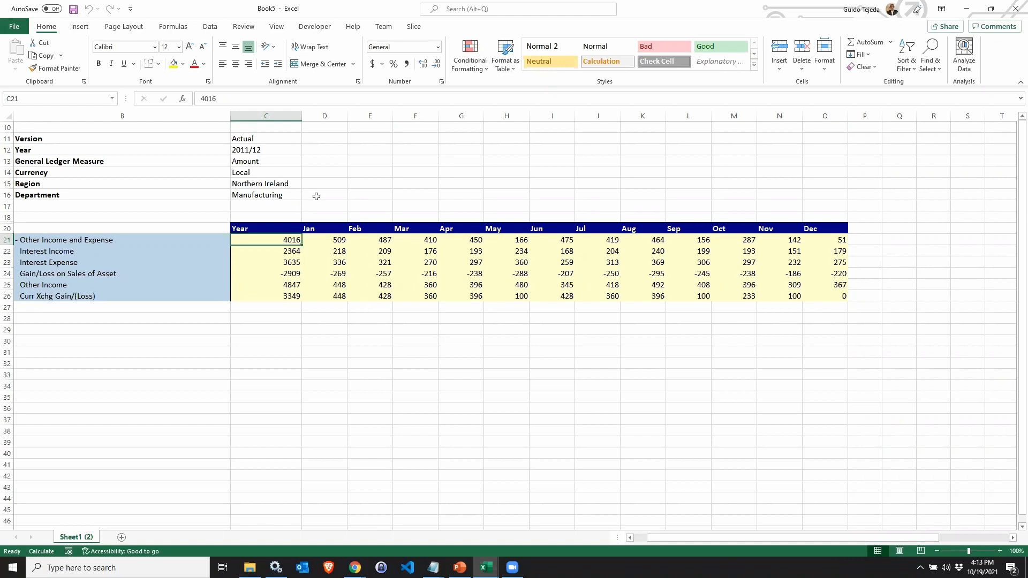
Switch back to the original workbook, set Region to Poland and recalculate the sheet.
{"action": "key", "text": "alt+Tab"}
{"action": "left_click", "coordinate": [276, 241]}
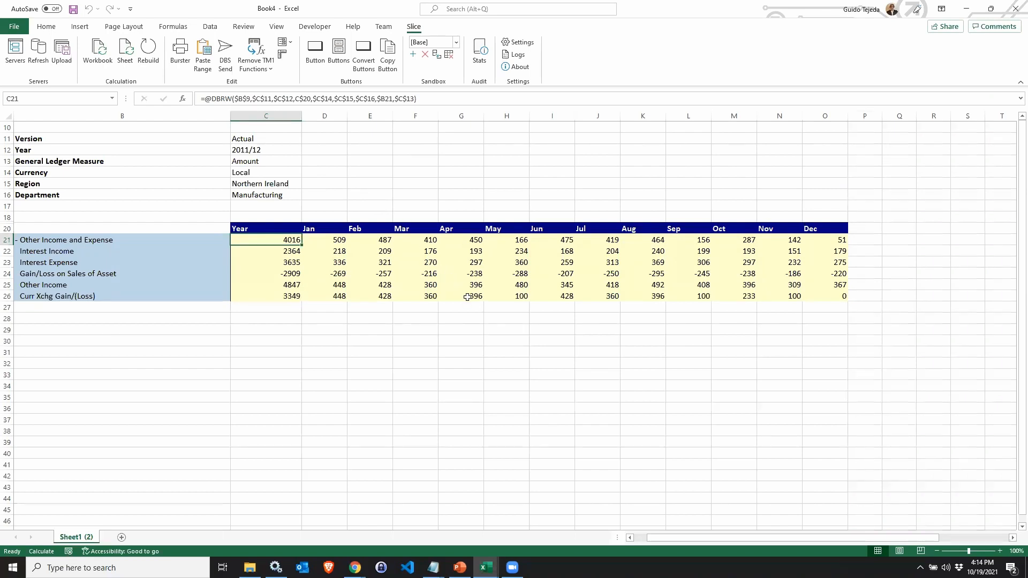
{"action": "double_click", "coordinate": [260, 185]}
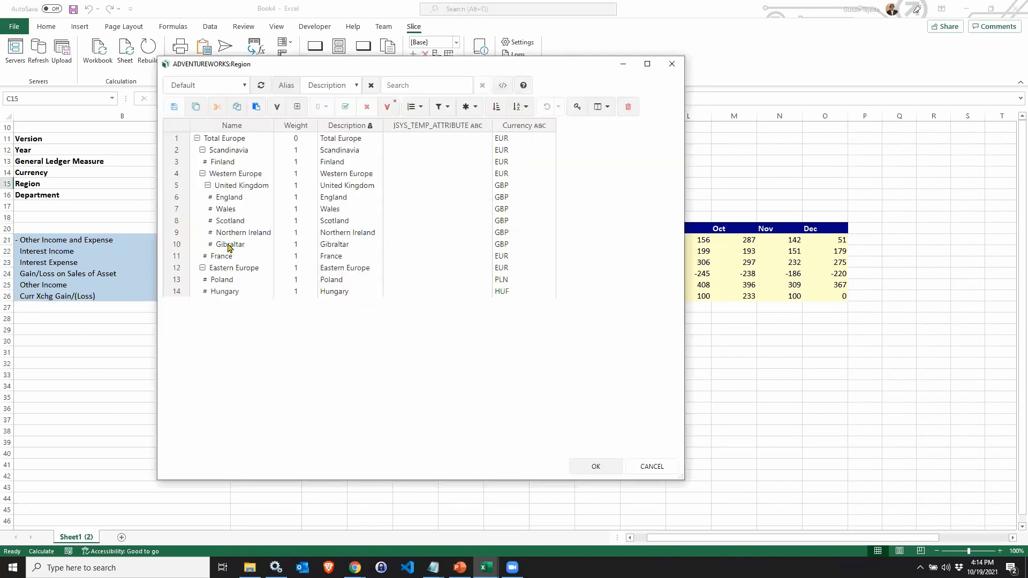
{"action": "left_click", "coordinate": [225, 280]}
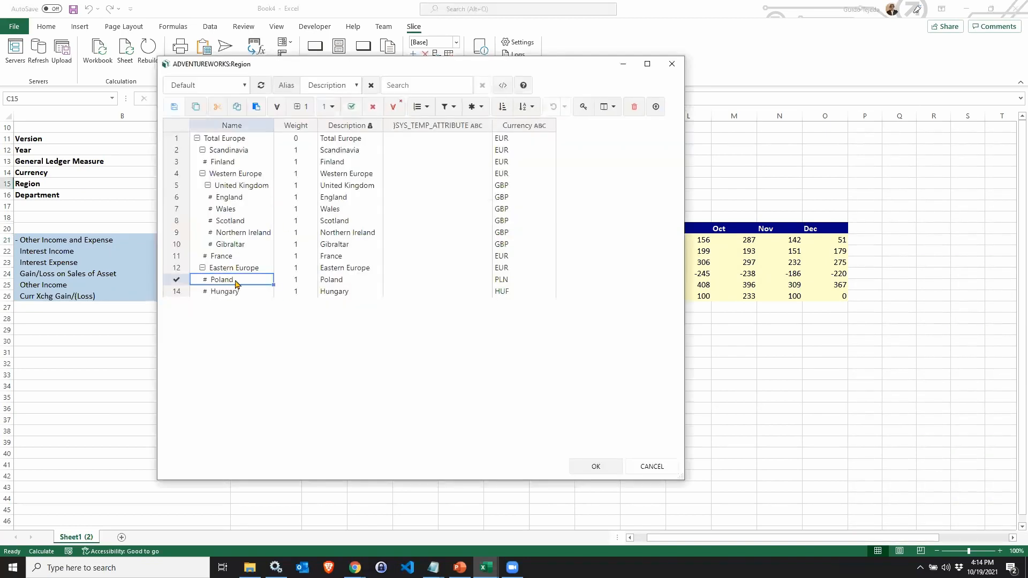
{"action": "left_click", "coordinate": [595, 467]}
{"action": "left_click", "coordinate": [126, 50]}
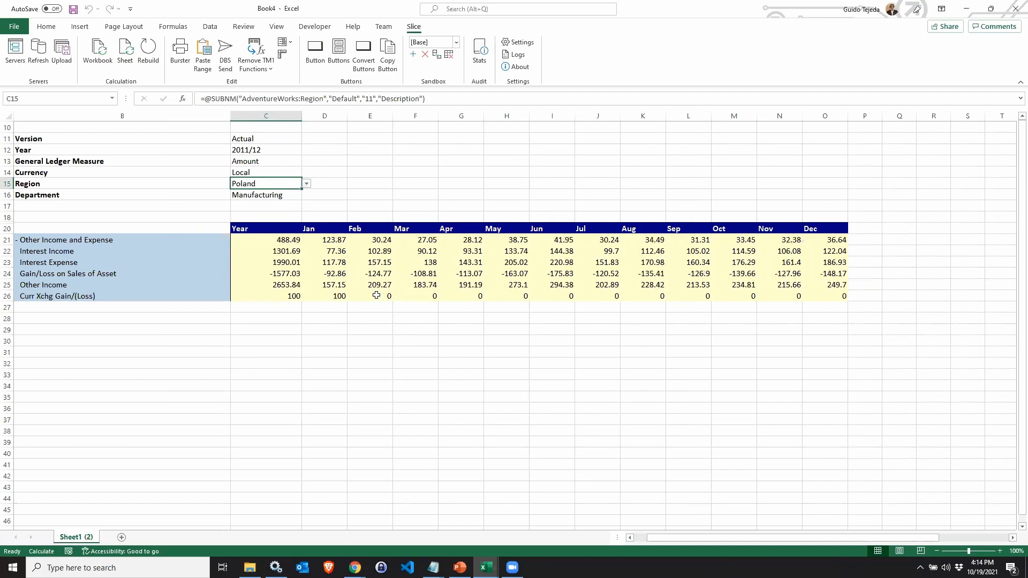
Copy the Feb–May Other Income values onto Curr Xchg Gain/(Loss) with Paste Range and recalculate the sheet.
{"action": "left_click_drag", "start_coordinate": [376, 285], "coordinate": [509, 284]}
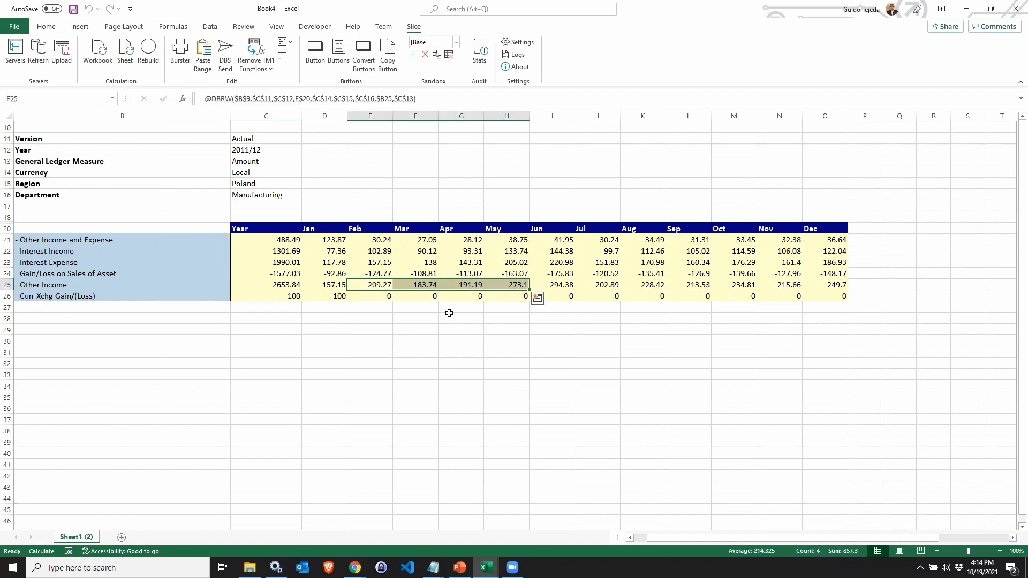
{"action": "key", "text": "ctrl+c"}
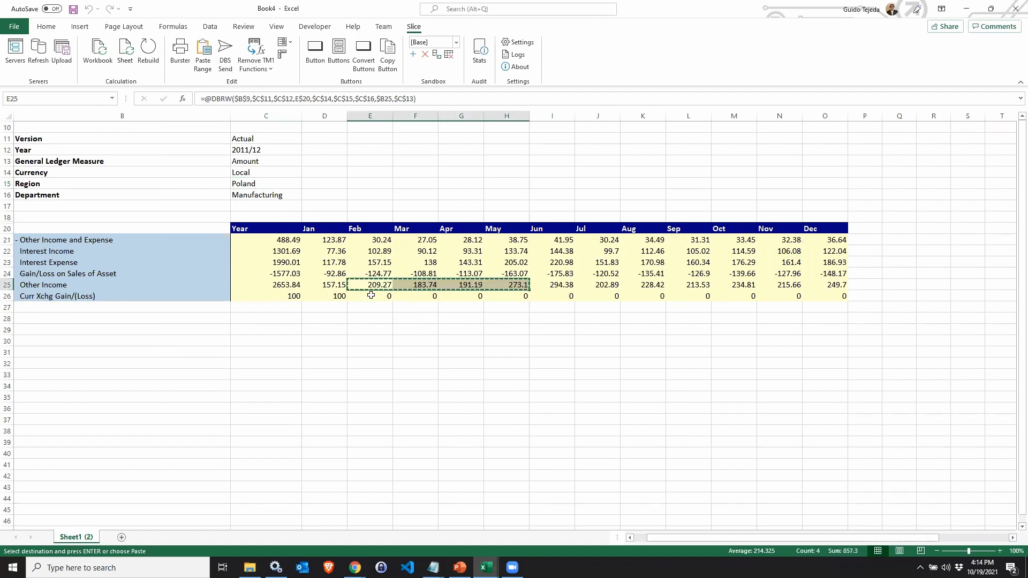
{"action": "left_click_drag", "start_coordinate": [371, 296], "coordinate": [506, 296]}
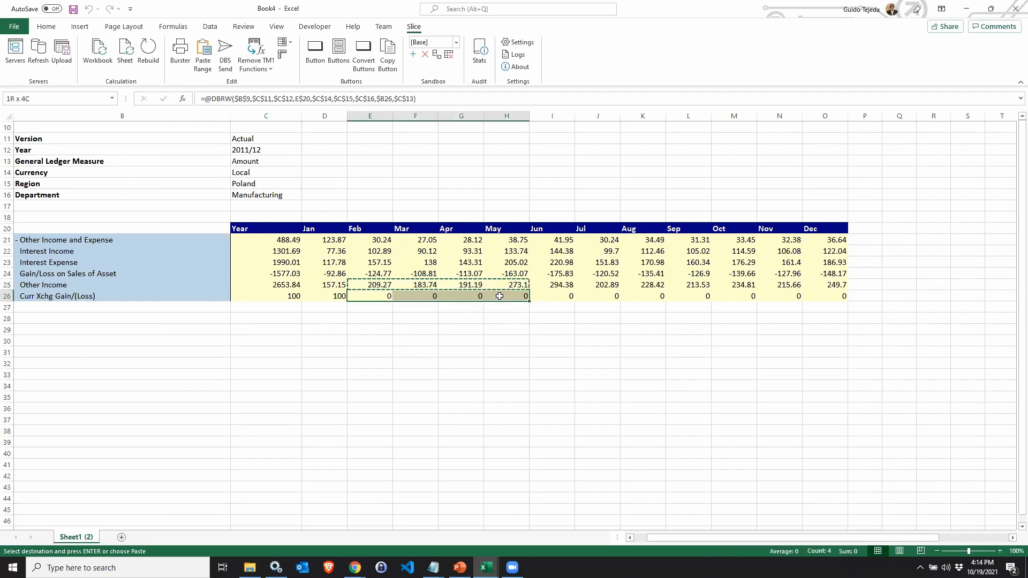
{"action": "left_click", "coordinate": [204, 62]}
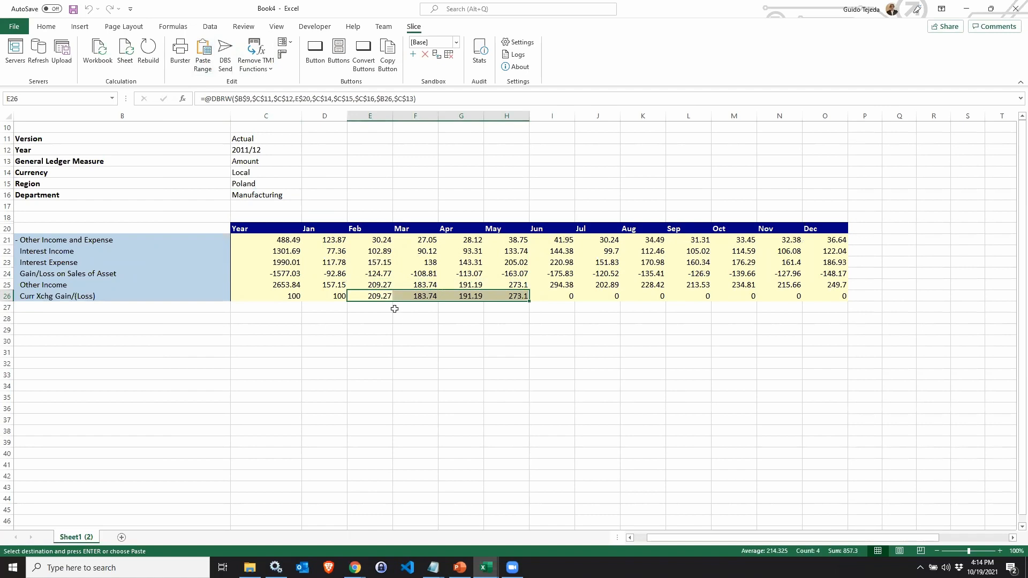
{"action": "left_click", "coordinate": [370, 296]}
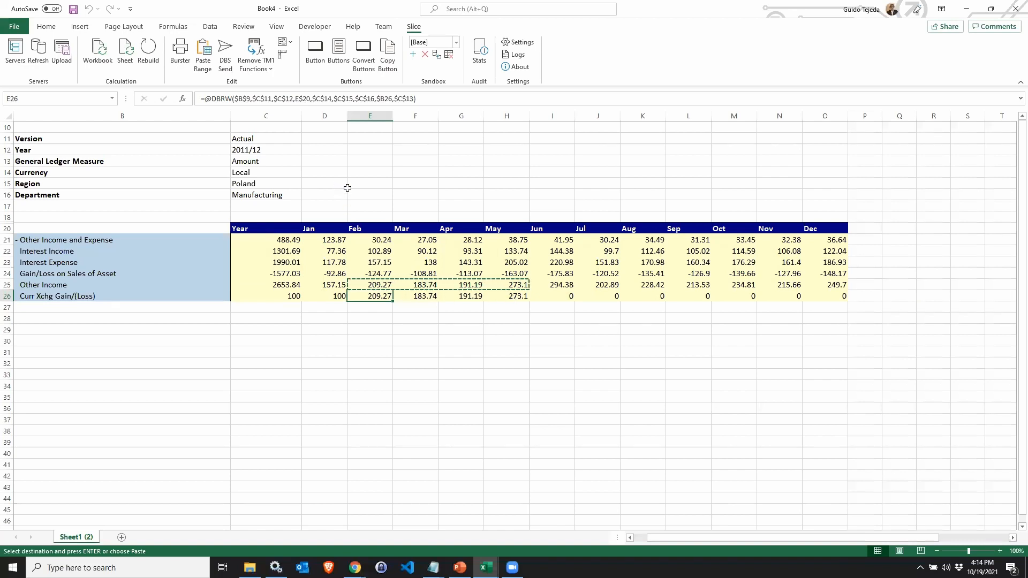
{"action": "key", "text": "Escape"}
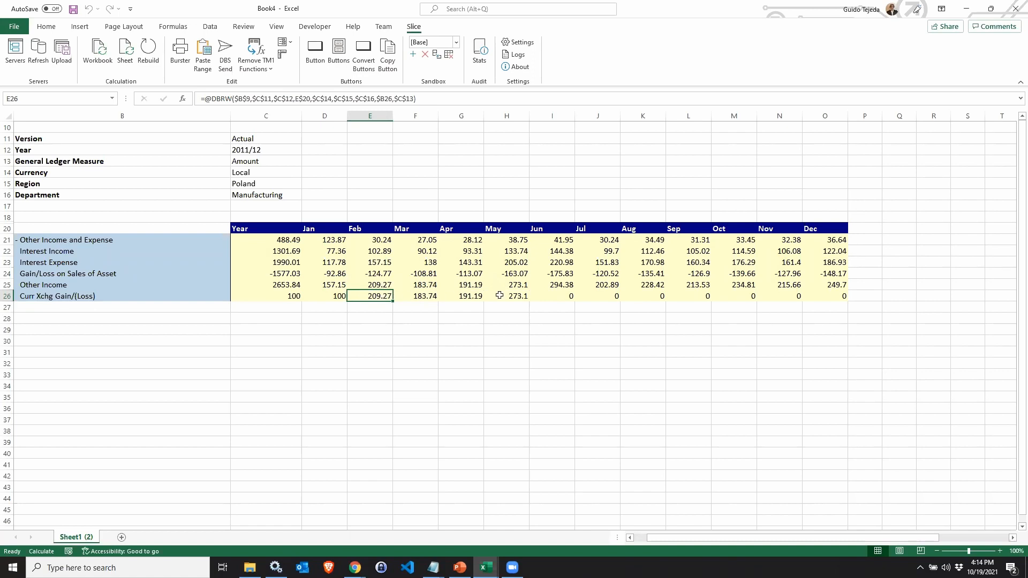
{"action": "left_click", "coordinate": [127, 52]}
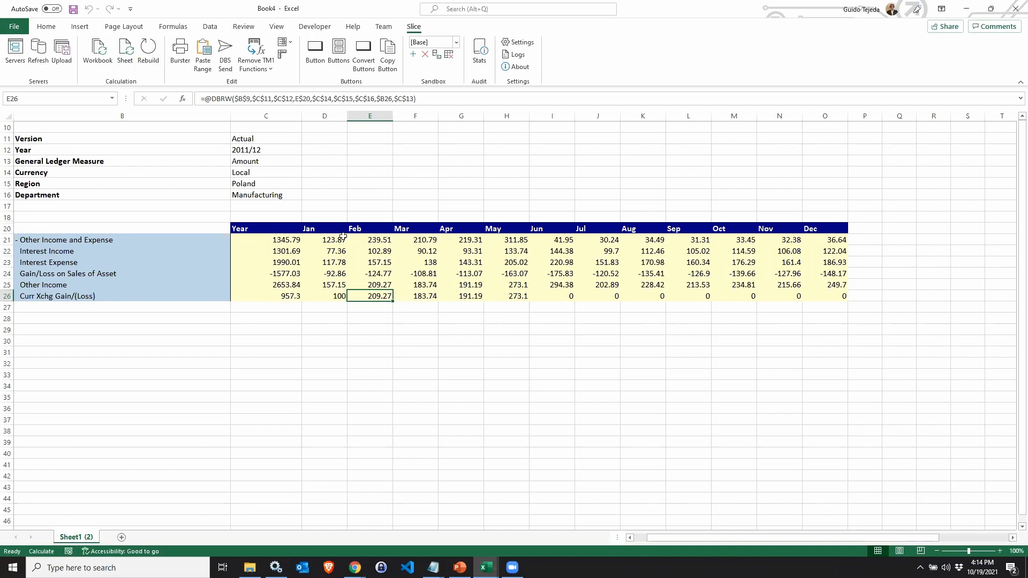
Open Cell Audit on the Jan Other Income and Expense cell and review its dimension elements.
{"action": "left_click", "coordinate": [327, 239]}
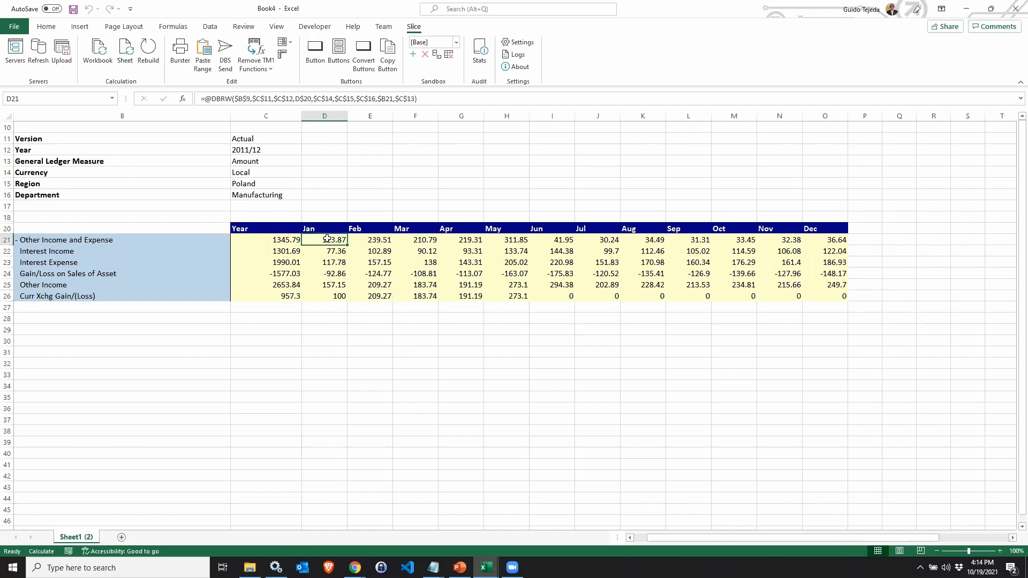
{"action": "left_click", "coordinate": [288, 240]}
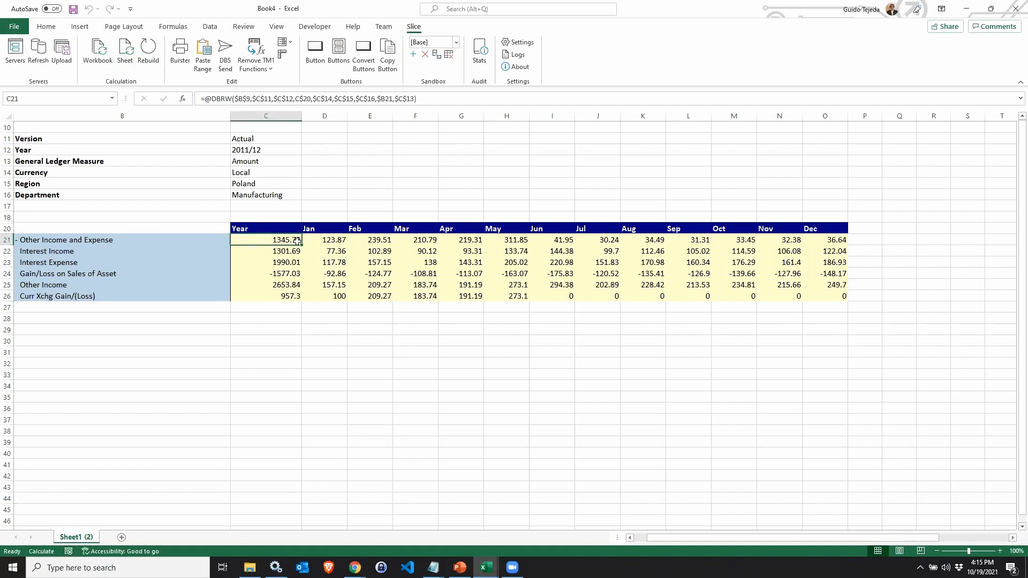
{"action": "left_click", "coordinate": [326, 240]}
{"action": "right_click", "coordinate": [326, 240]}
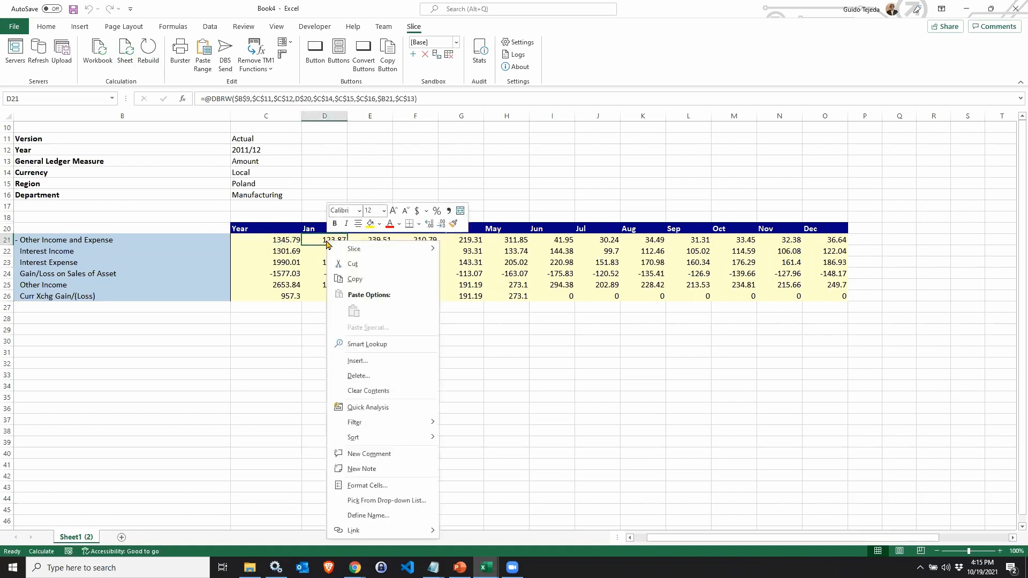
{"action": "mouse_move", "coordinate": [360, 251]}
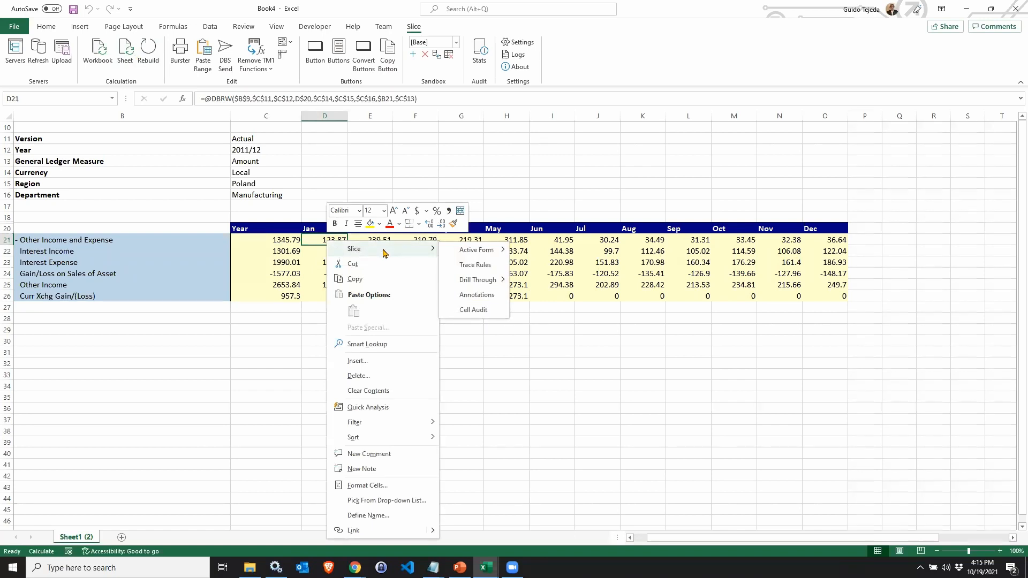
{"action": "mouse_move", "coordinate": [476, 284]}
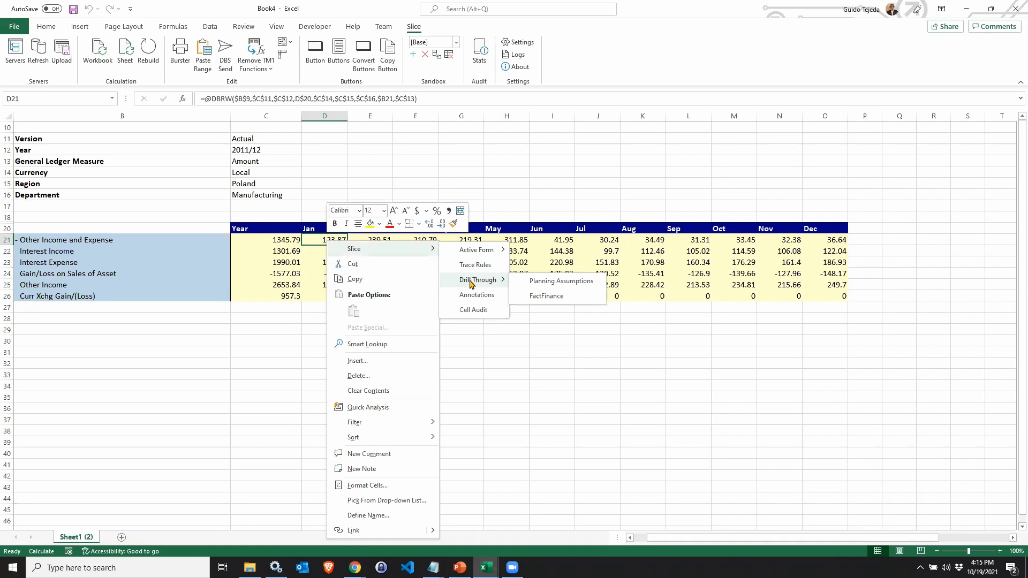
{"action": "left_click", "coordinate": [473, 310]}
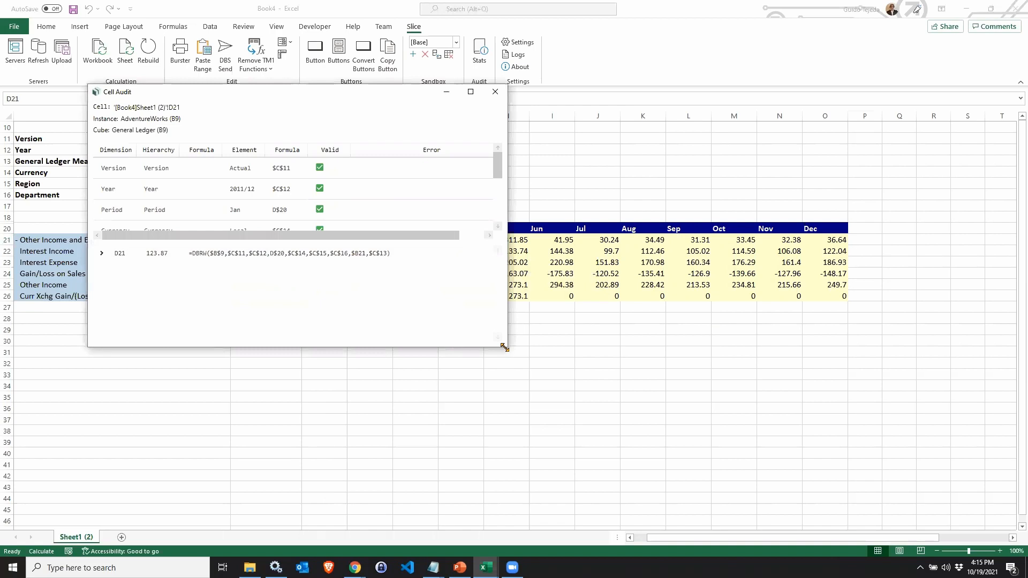
{"action": "left_click_drag", "start_coordinate": [505, 347], "coordinate": [650, 500]}
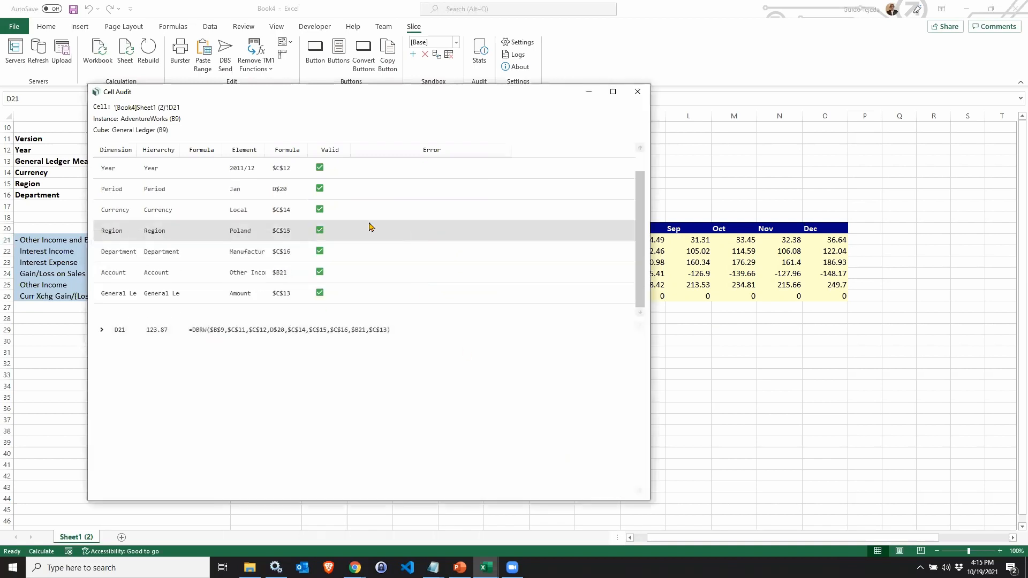
{"action": "scroll", "coordinate": [247, 236], "scroll_direction": "up", "scroll_amount": 1}
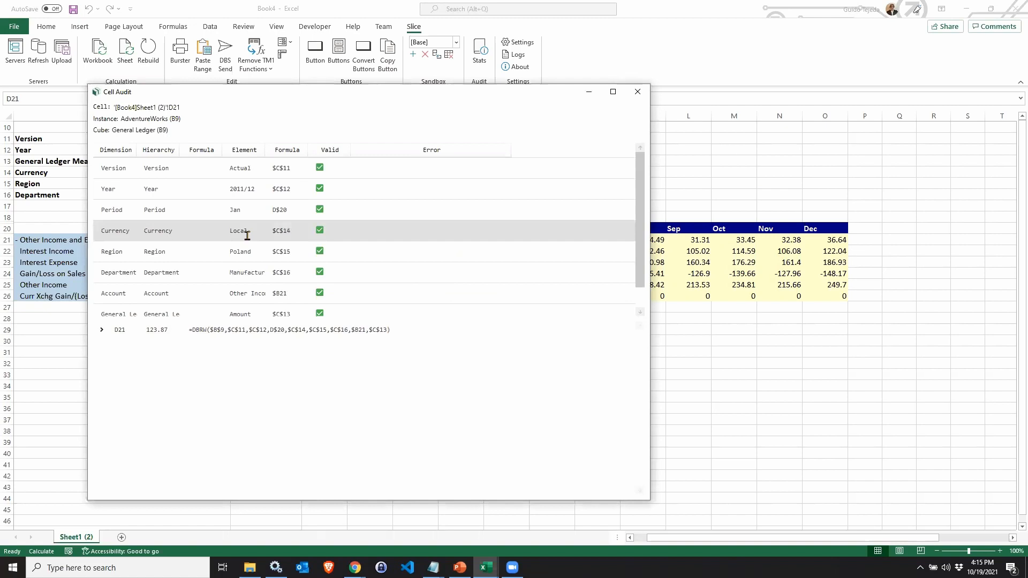
{"action": "left_click", "coordinate": [639, 94]}
Rename the Jan column header to Jann and recalculate the sheet.
{"action": "left_click", "coordinate": [327, 228]}
{"action": "double_click", "coordinate": [329, 228]}
{"action": "type", "text": "nn"}
{"action": "key", "text": "Return"}
{"action": "left_click", "coordinate": [122, 62]}
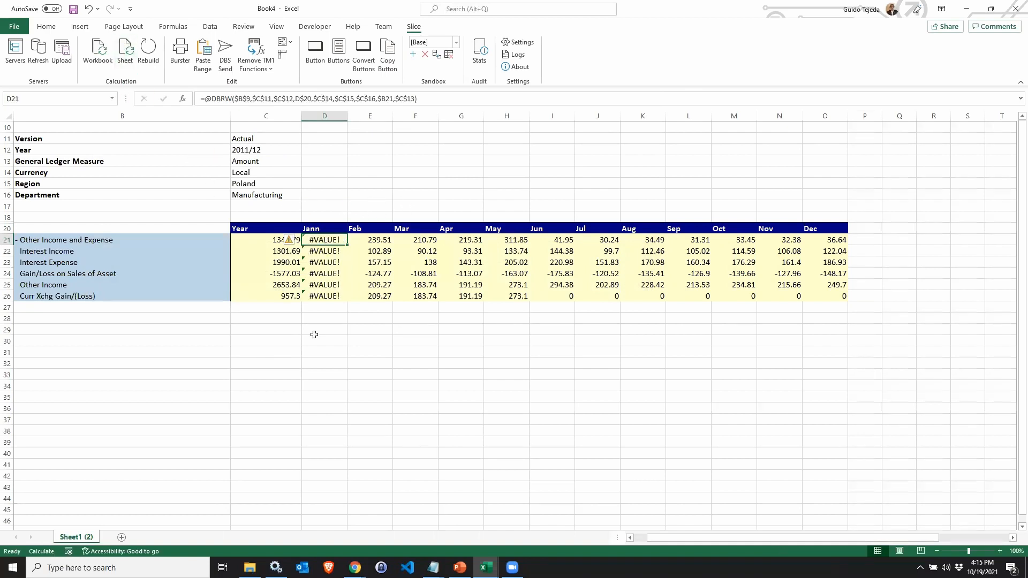
Open Cell Audit on the Jan Other Income and Expense cell and examine the error column.
{"action": "right_click", "coordinate": [326, 240]}
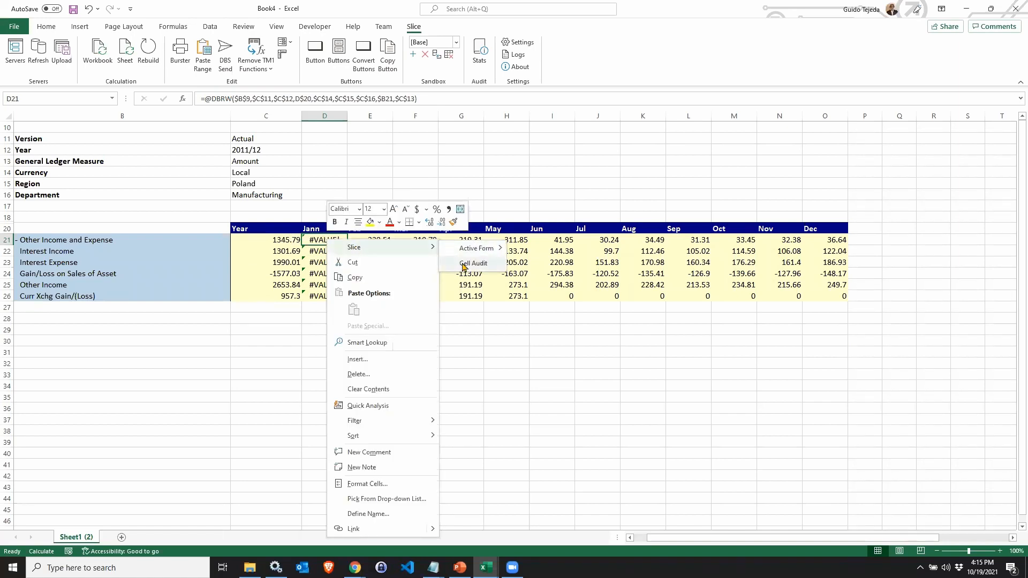
{"action": "left_click", "coordinate": [464, 264]}
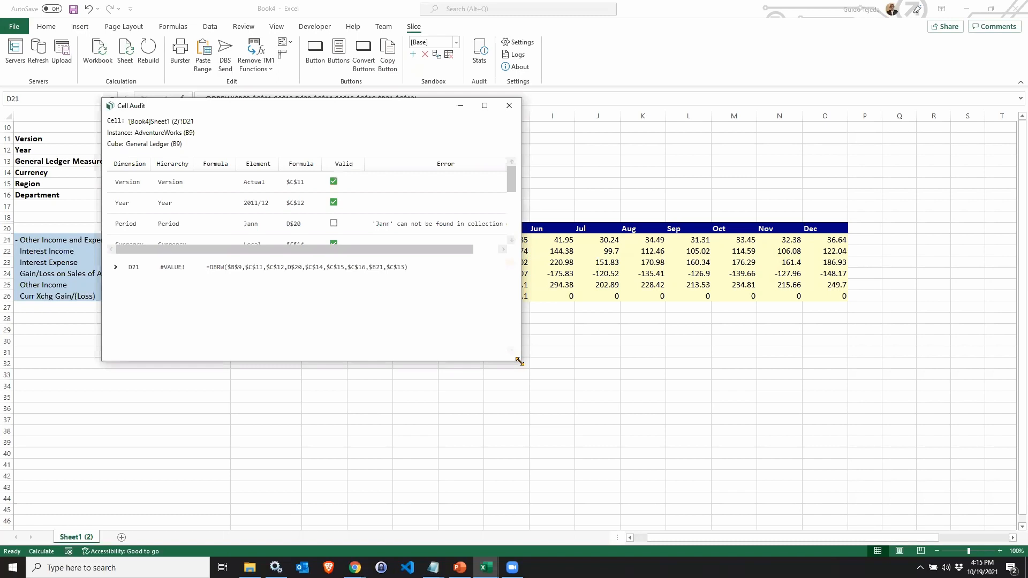
{"action": "left_click_drag", "start_coordinate": [519, 362], "coordinate": [685, 467]}
{"action": "left_click_drag", "start_coordinate": [525, 160], "coordinate": [600, 159]}
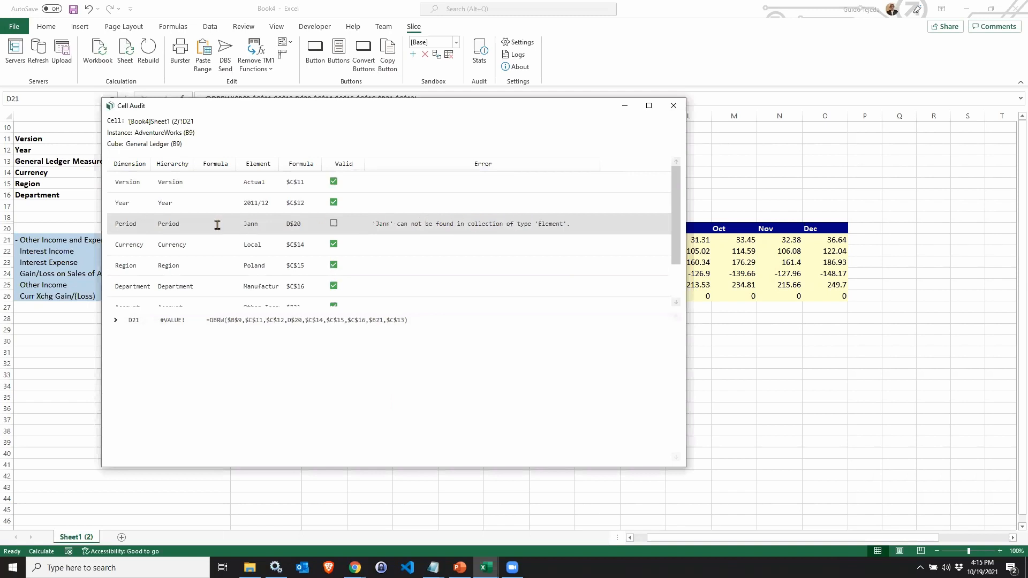
{"action": "left_click", "coordinate": [673, 106]}
Correct the column header back to Jan and recalculate the sheet.
{"action": "key", "text": "Up"}
{"action": "key", "text": "F2"}
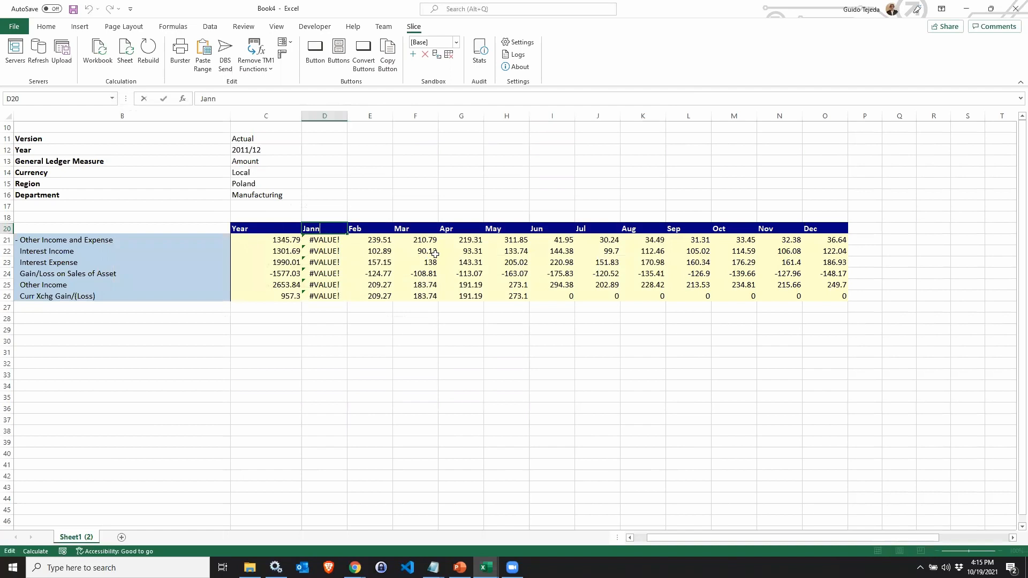
{"action": "key", "text": "Return"}
{"action": "left_click", "coordinate": [125, 54]}
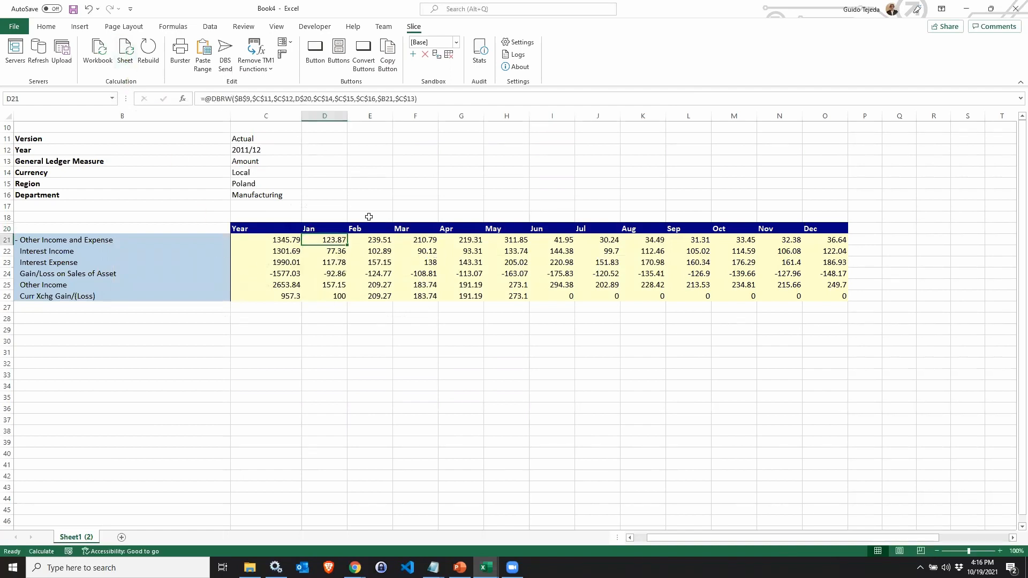
Add the annotation "Changed Value" to the Jan Other Income and Expense cell, save it and close the dialog.
{"action": "right_click", "coordinate": [325, 241]}
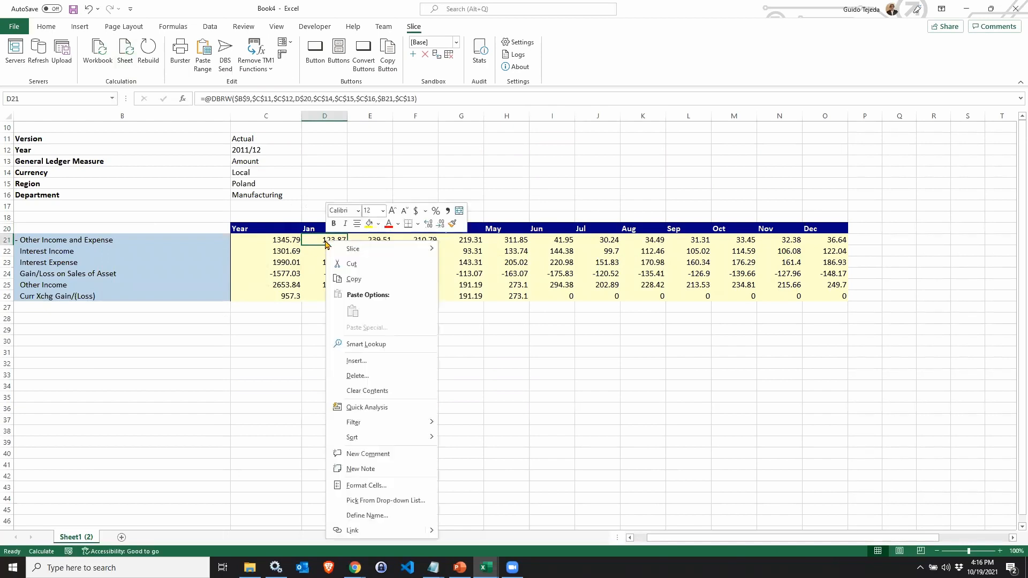
{"action": "mouse_move", "coordinate": [352, 251]}
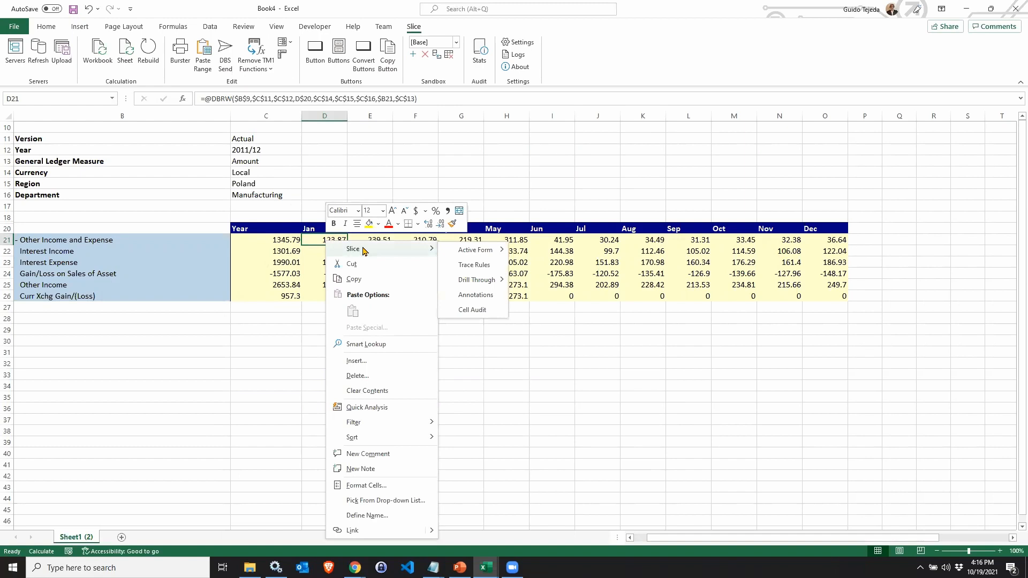
{"action": "left_click", "coordinate": [475, 296]}
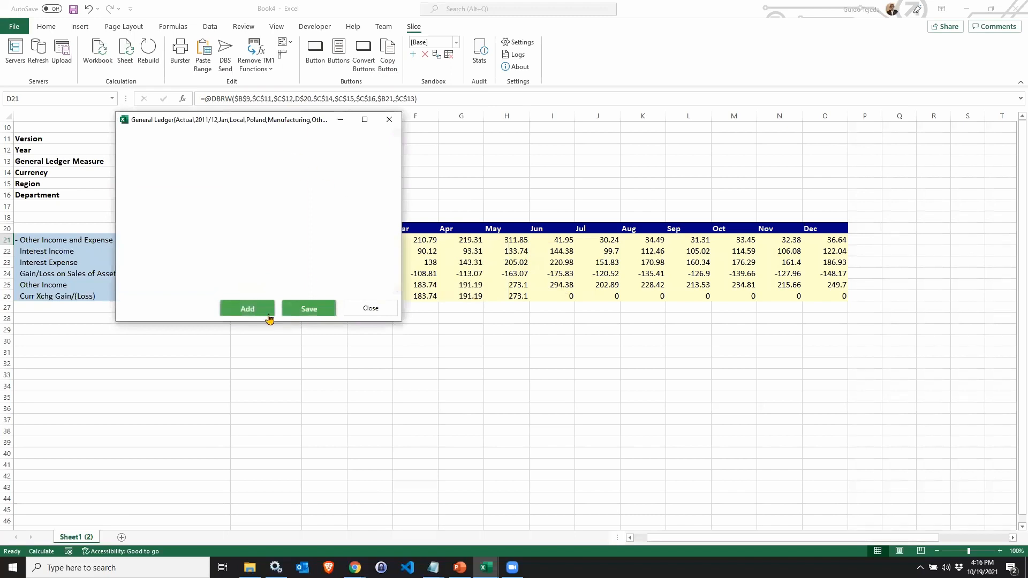
{"action": "left_click", "coordinate": [247, 311]}
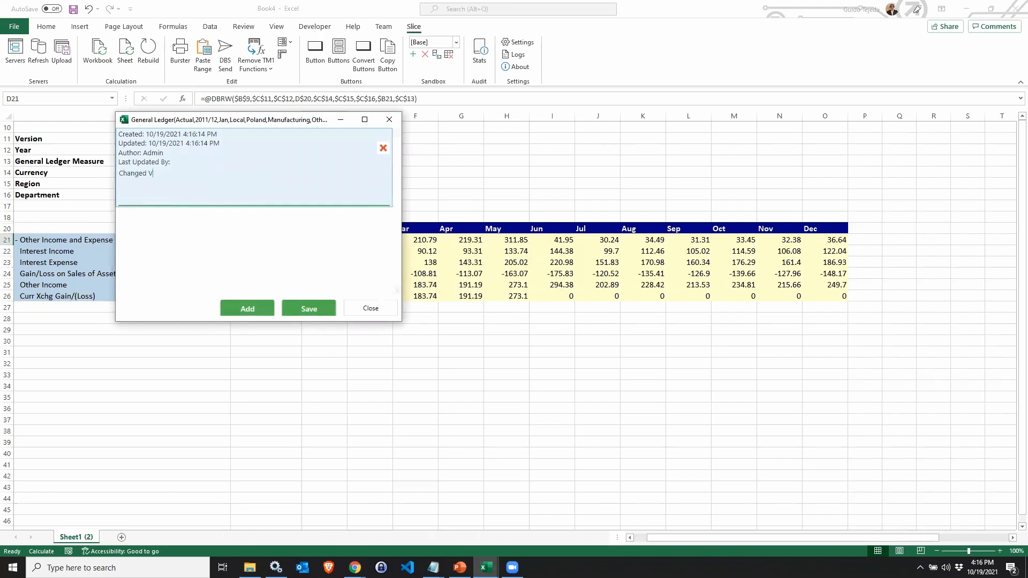
{"action": "left_click", "coordinate": [300, 308]}
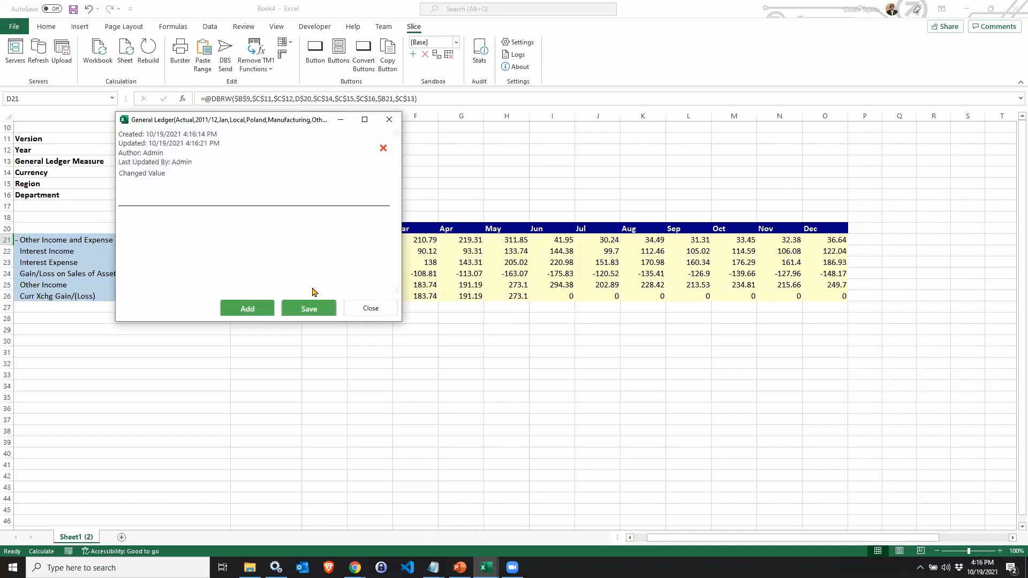
{"action": "left_click", "coordinate": [369, 309]}
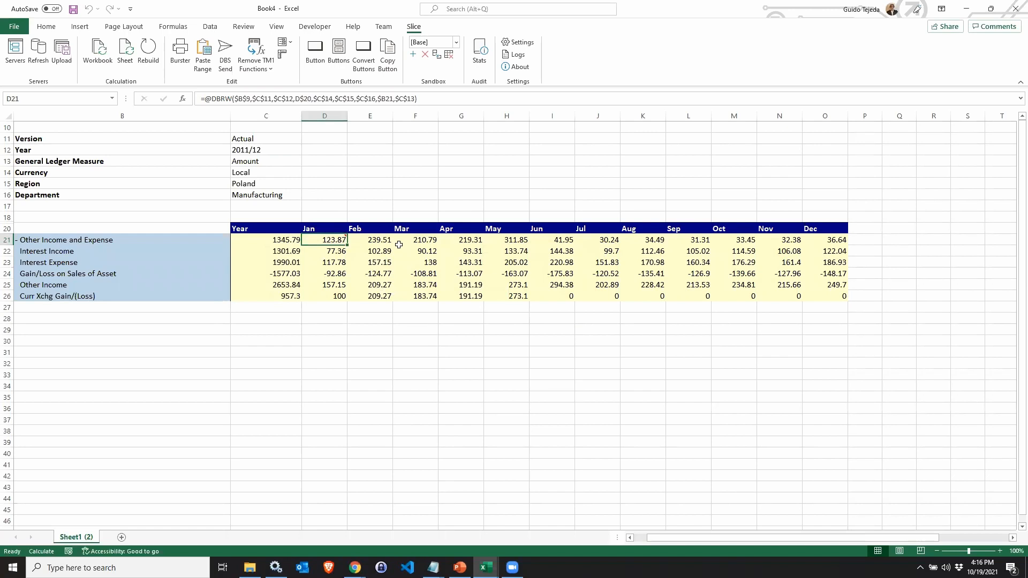
Create a new workbook and insert an active form from the General Ledger cube's 3_Horizon_Slice_ExpandCols view with Dynamic Columns enabled.
{"action": "key", "text": "ctrl+n"}
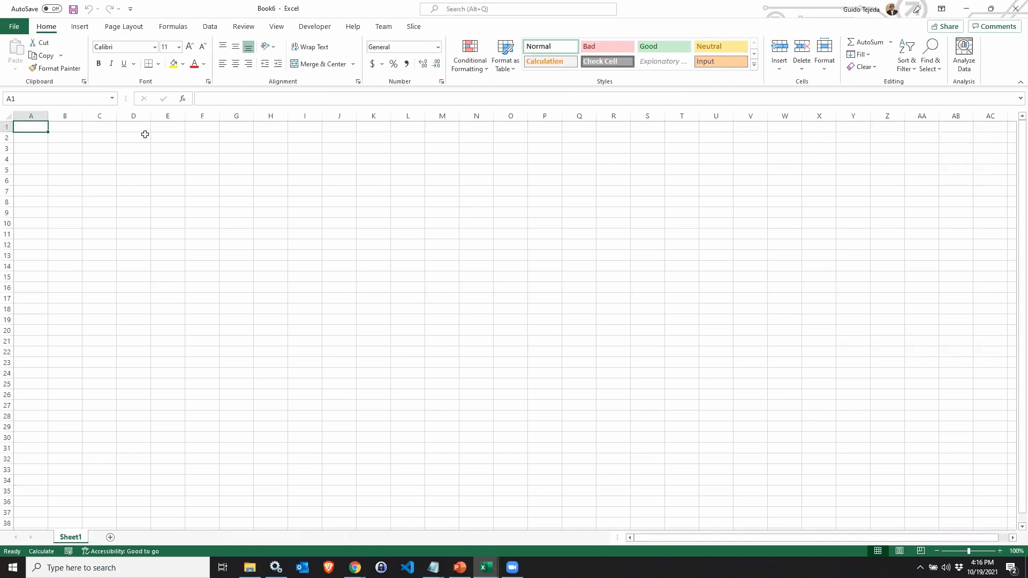
{"action": "right_click", "coordinate": [31, 128]}
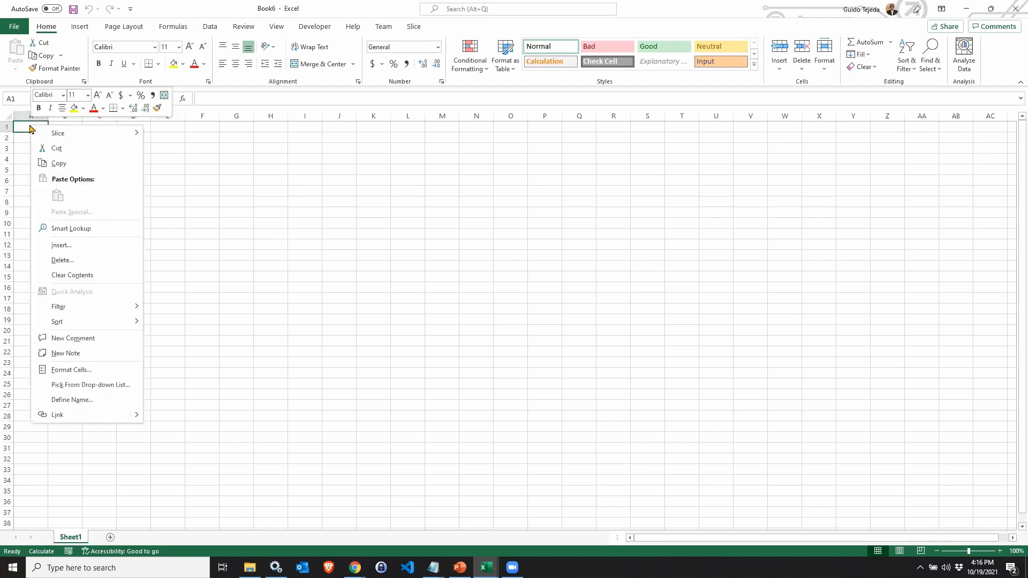
{"action": "mouse_move", "coordinate": [68, 133]}
{"action": "mouse_move", "coordinate": [177, 137]}
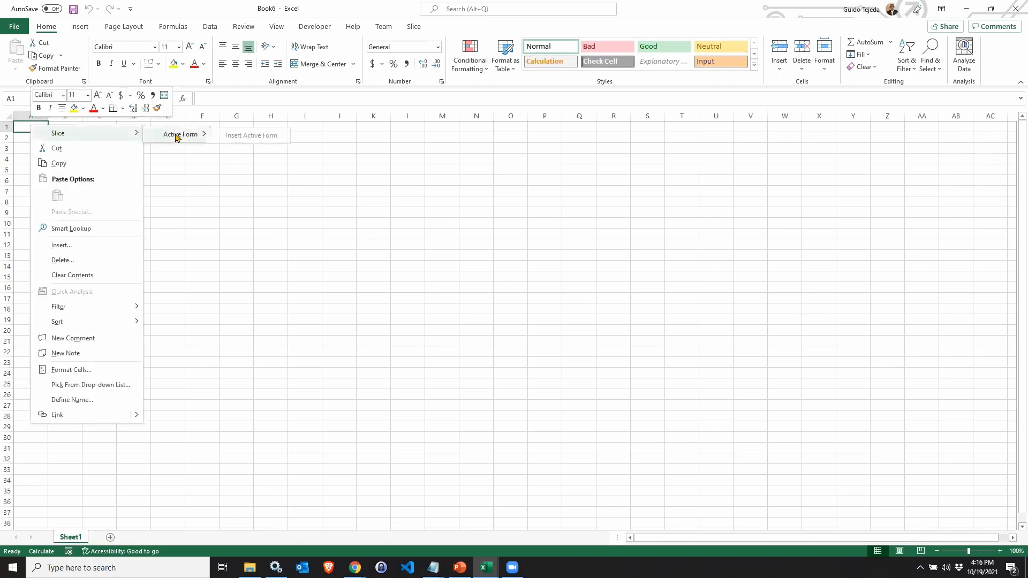
{"action": "left_click", "coordinate": [253, 139]}
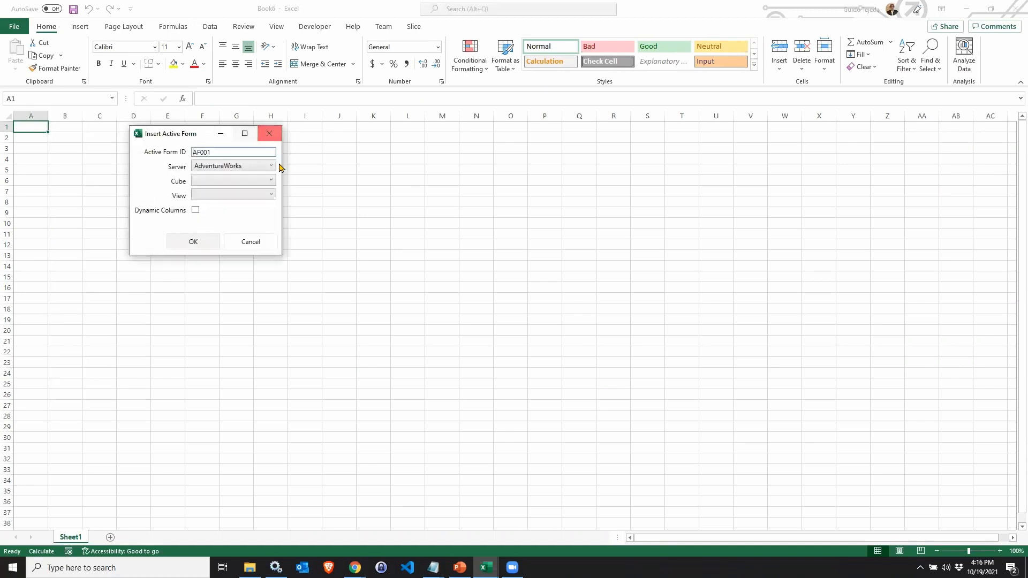
{"action": "left_click_drag", "start_coordinate": [196, 138], "coordinate": [254, 148]}
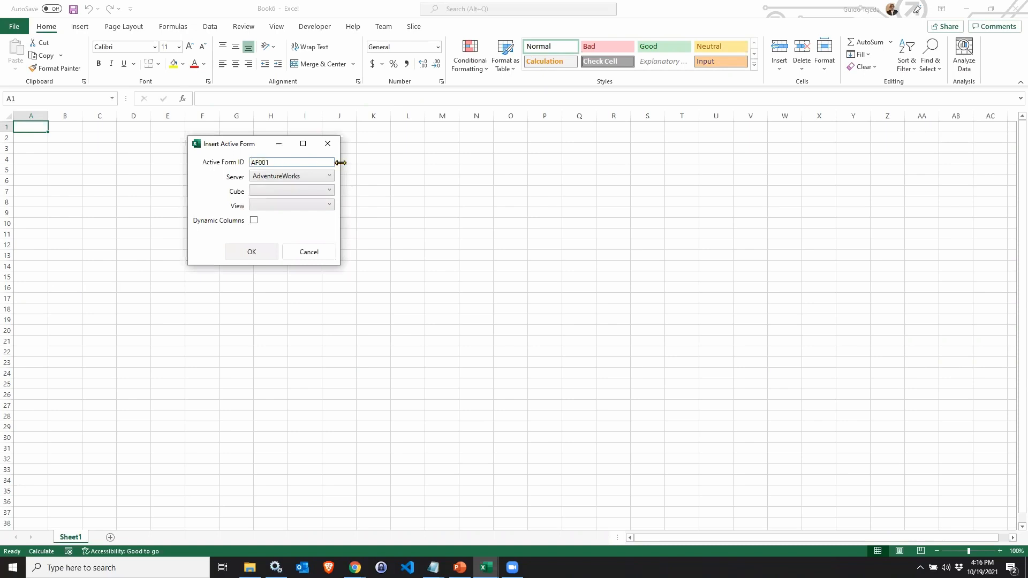
{"action": "left_click", "coordinate": [328, 191]}
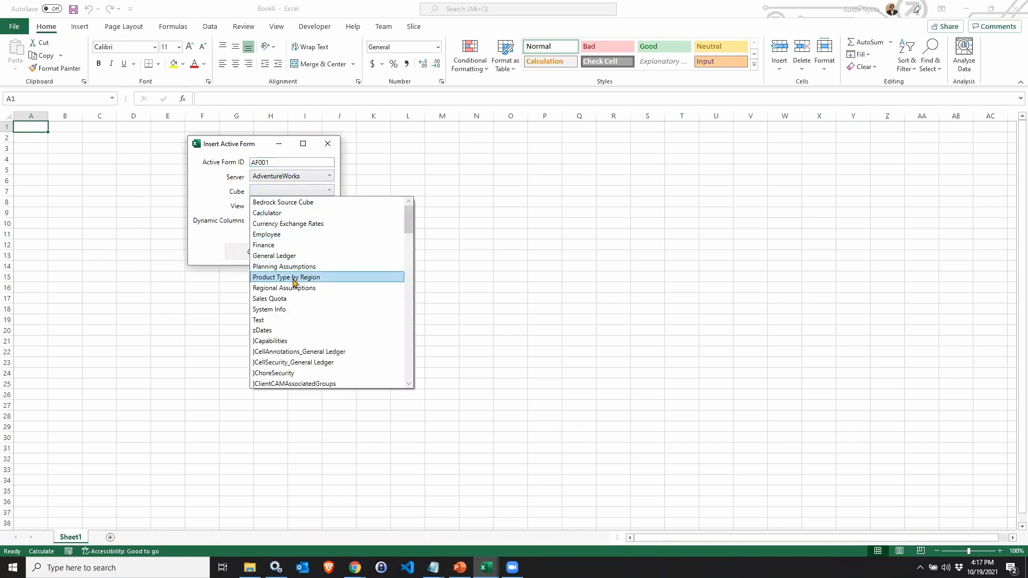
{"action": "left_click", "coordinate": [288, 256]}
{"action": "left_click", "coordinate": [331, 205]}
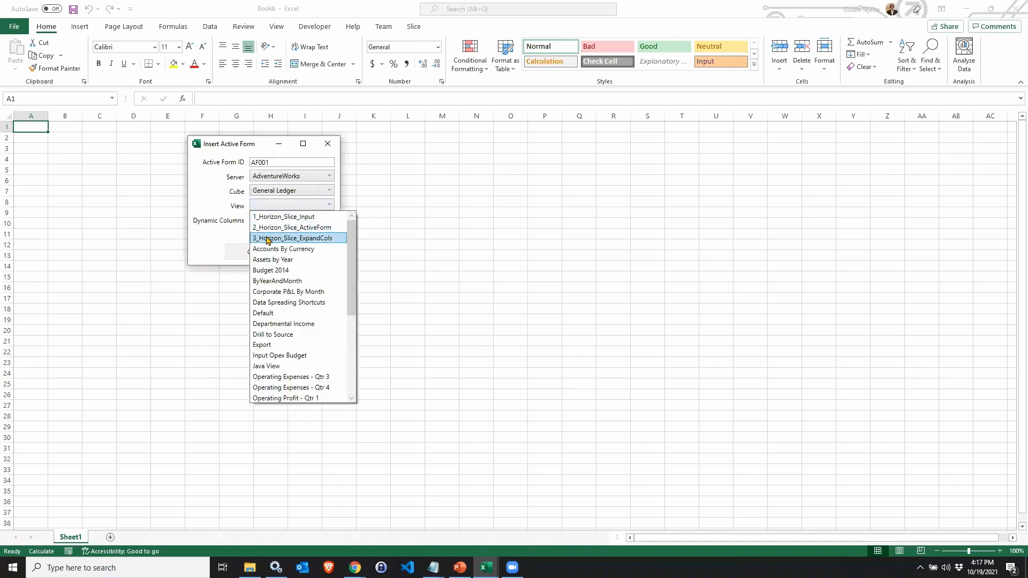
{"action": "left_click", "coordinate": [268, 238]}
{"action": "left_click", "coordinate": [253, 220]}
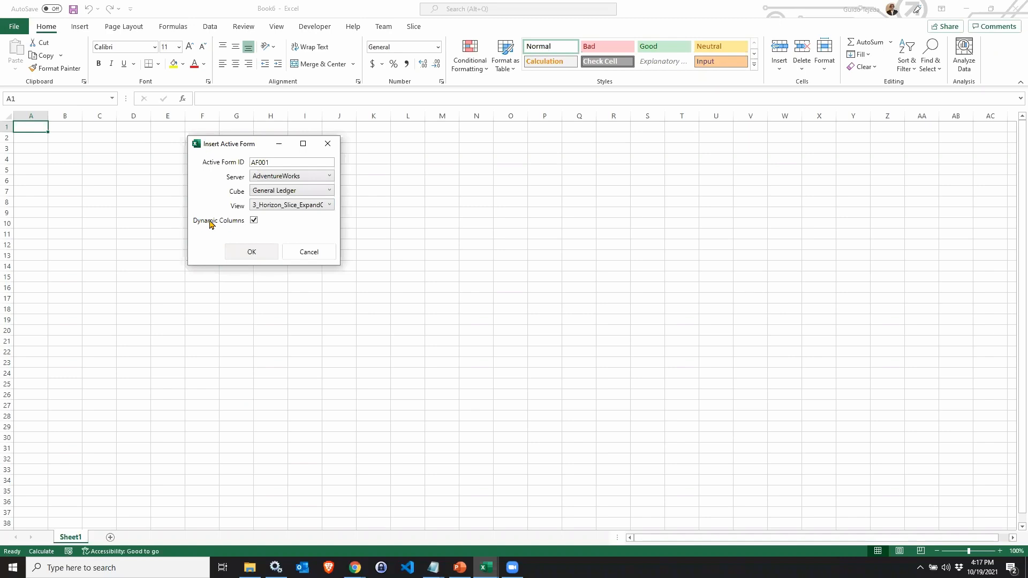
{"action": "left_click", "coordinate": [252, 252]}
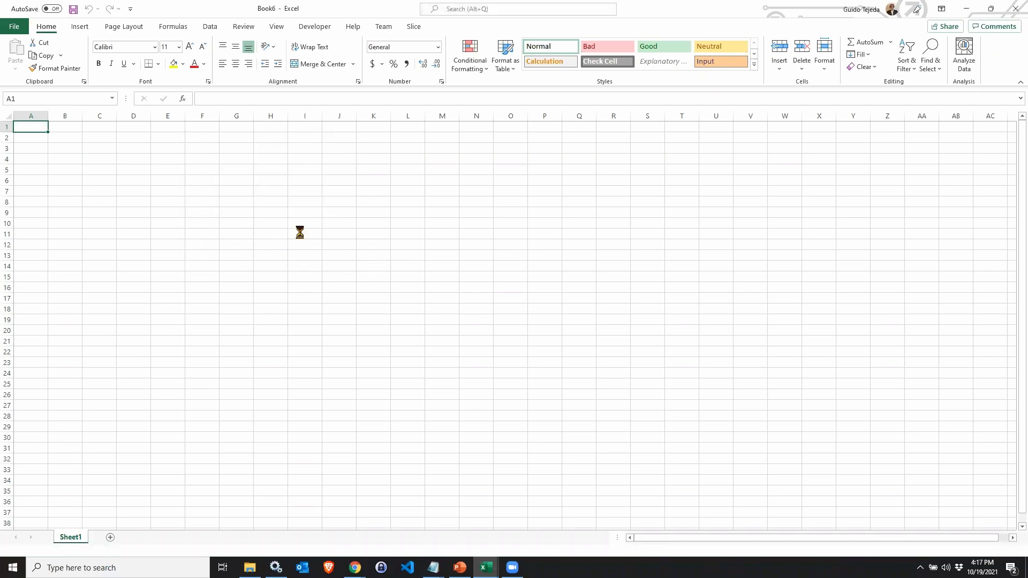
Autofit the widths of the active form's columns B to I.
{"action": "left_click_drag", "start_coordinate": [42, 116], "coordinate": [415, 116]}
{"action": "double_click", "coordinate": [425, 116]}
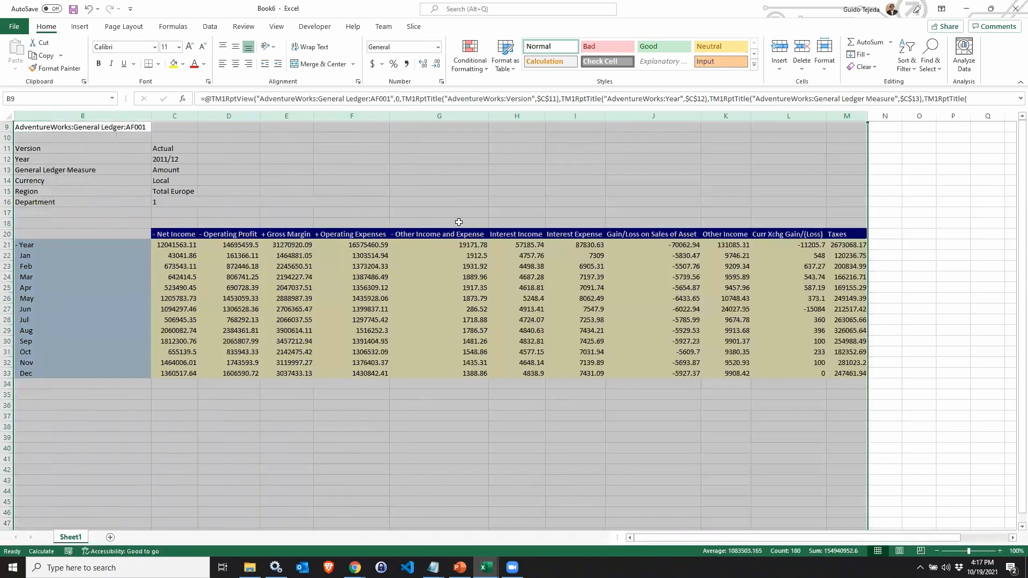
{"action": "left_click", "coordinate": [409, 307]}
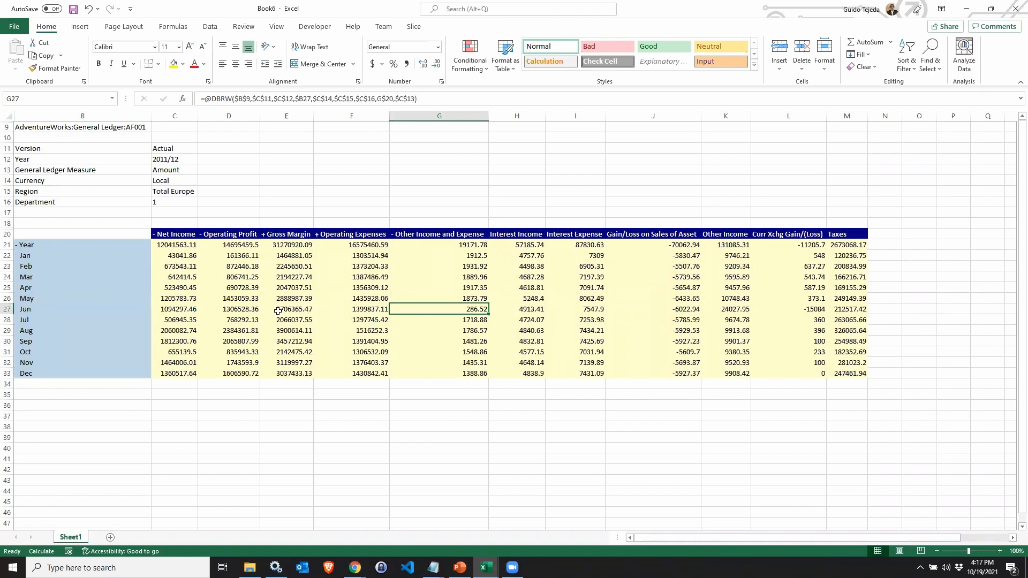
Collapse Net Income in the column headers, then expand Net Income, Operating Profit and Operating Expenses to show their dynamic columns.
{"action": "left_click", "coordinate": [166, 236]}
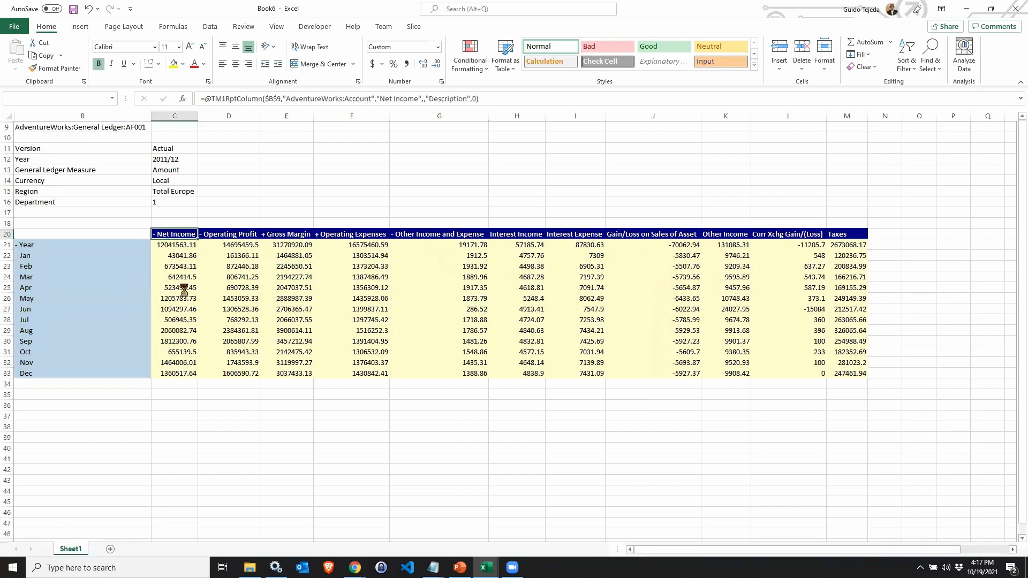
{"action": "left_click", "coordinate": [174, 233]}
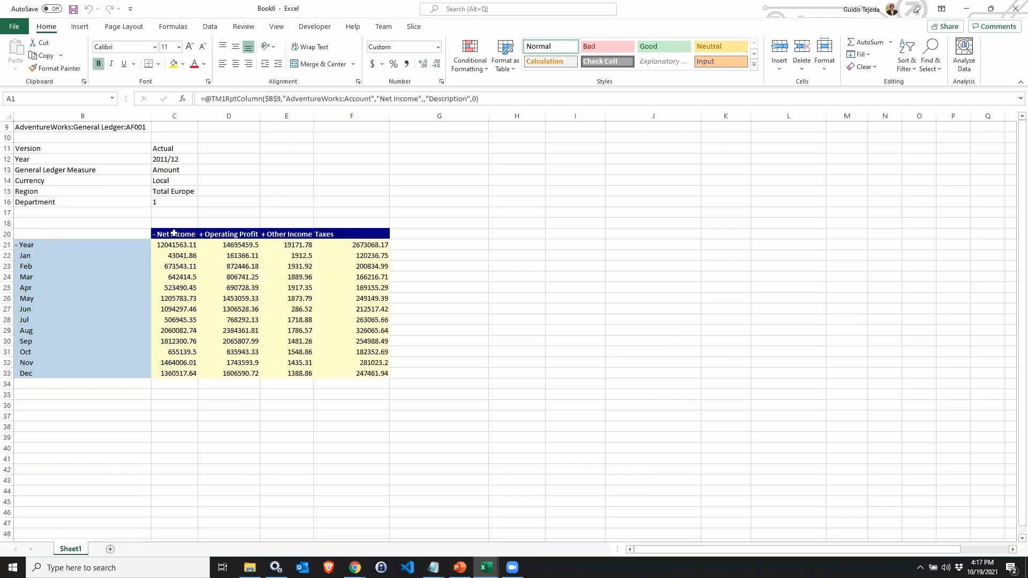
{"action": "left_click", "coordinate": [223, 234]}
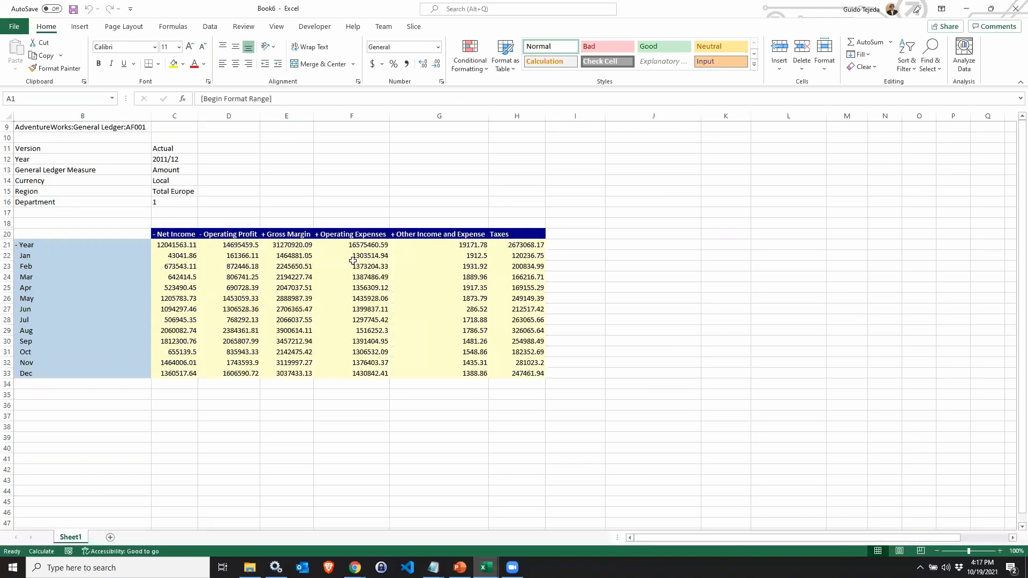
{"action": "left_click", "coordinate": [348, 234]}
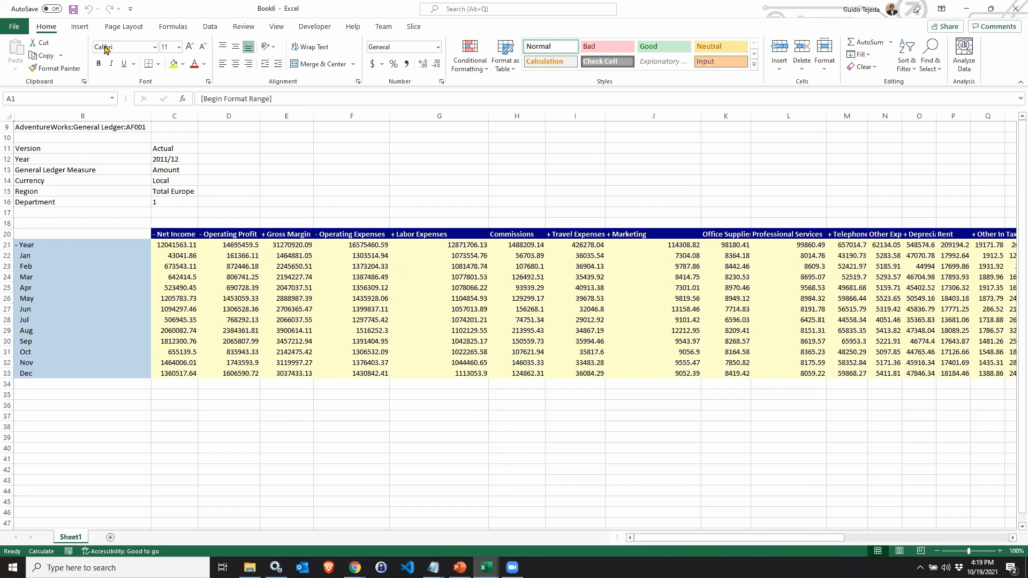
Open AdvancedAnalysis.xlsx and set its Region selection to Eastern Europe, Western Europe and Scandinavia in the subset editor.
{"action": "left_click", "coordinate": [15, 29]}
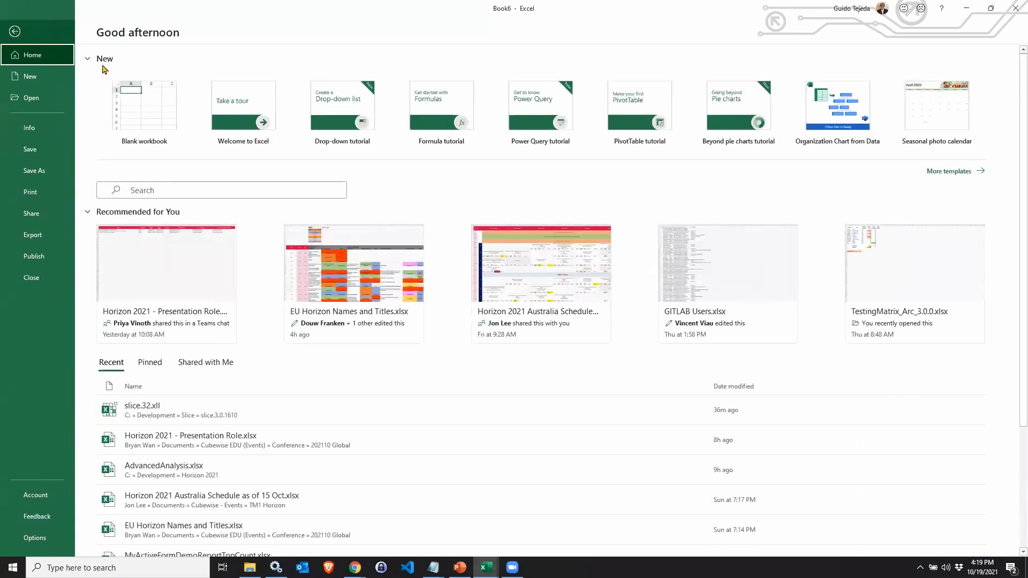
{"action": "left_click", "coordinate": [171, 447]}
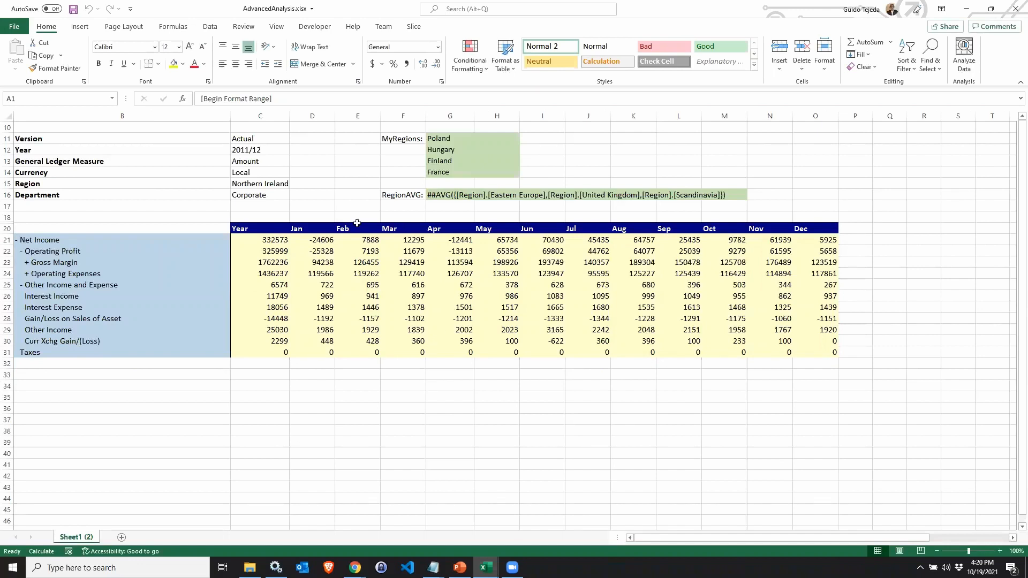
{"action": "left_click", "coordinate": [260, 183]}
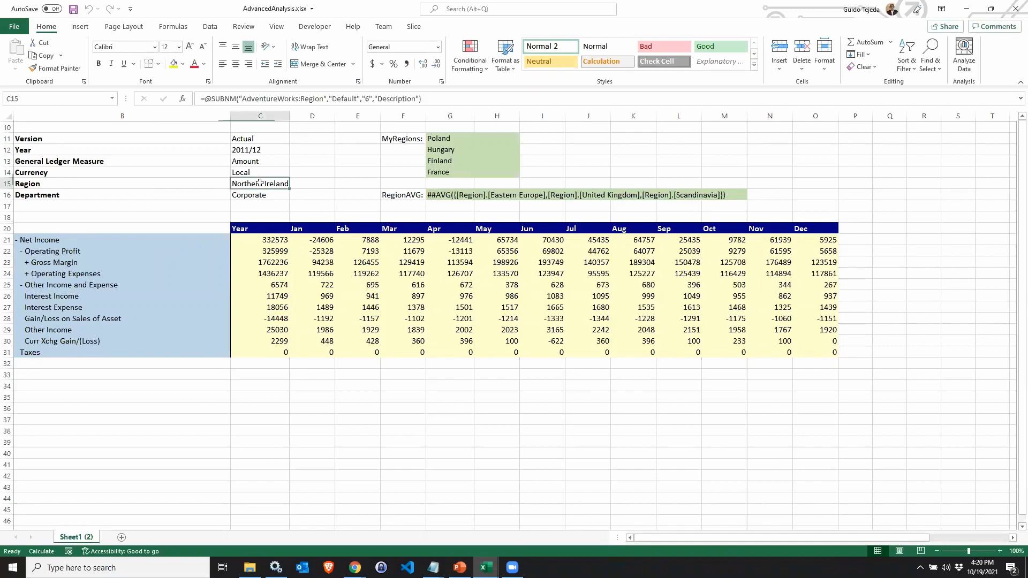
{"action": "double_click", "coordinate": [251, 183]}
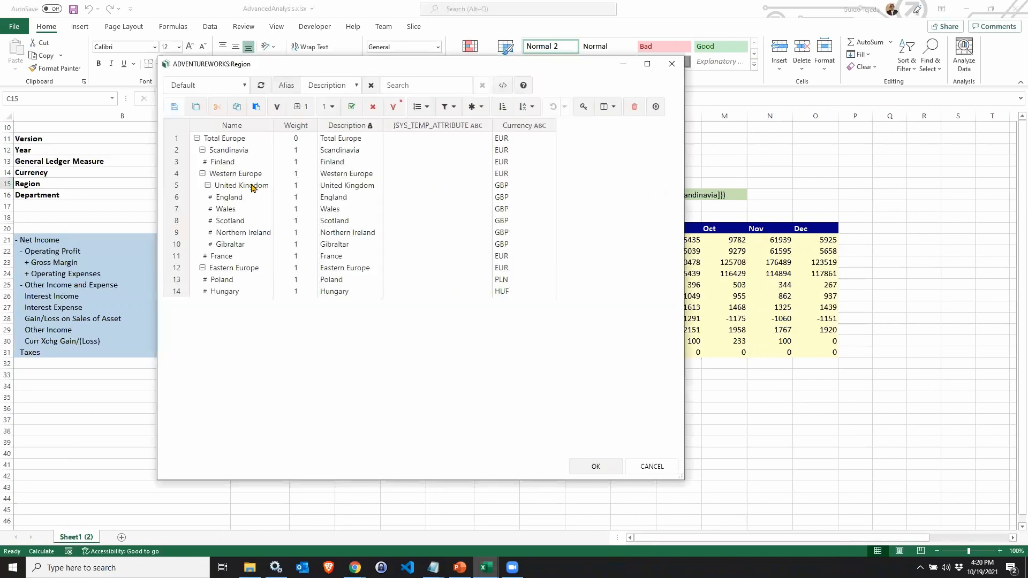
{"action": "left_click_drag", "start_coordinate": [419, 70], "coordinate": [596, 106]}
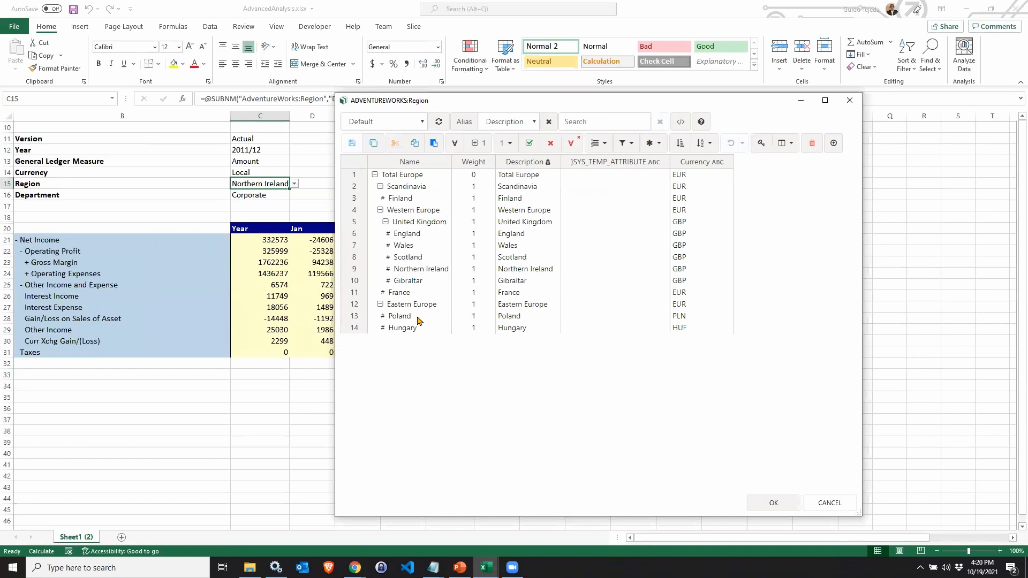
{"action": "left_click", "coordinate": [354, 305]}
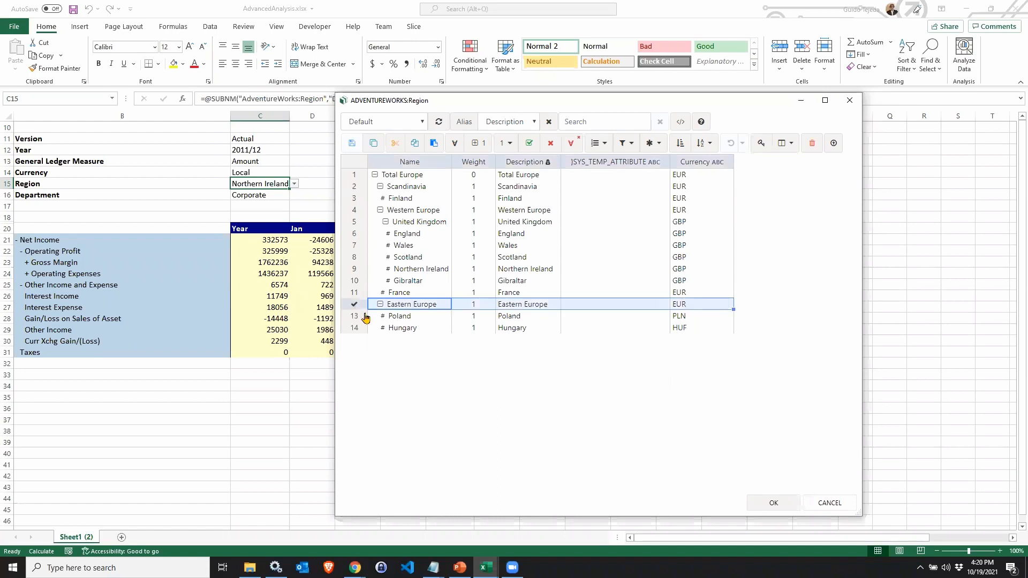
{"action": "left_click", "coordinate": [357, 213], "text": "ctrl"}
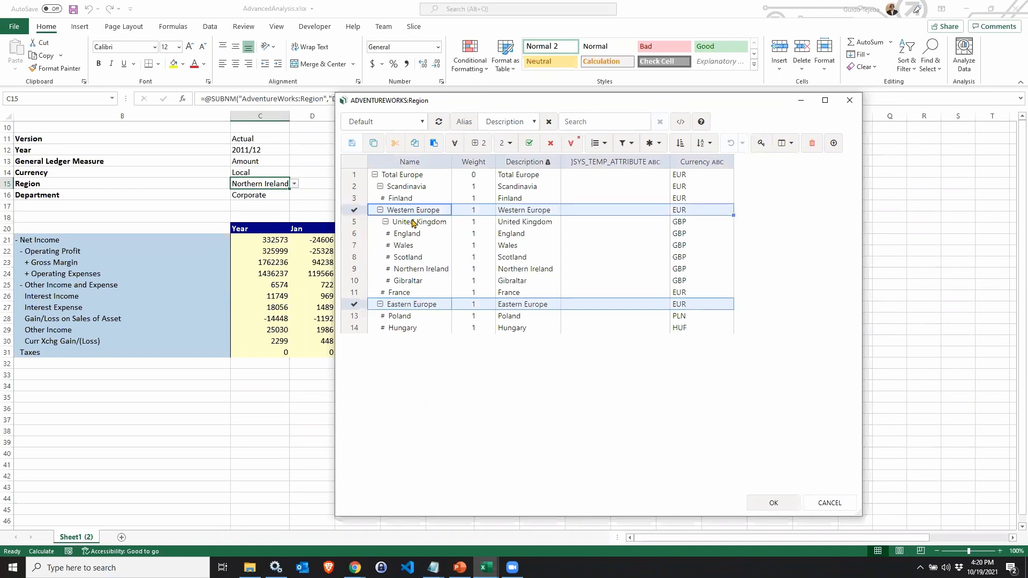
{"action": "left_click", "coordinate": [352, 187], "text": "ctrl"}
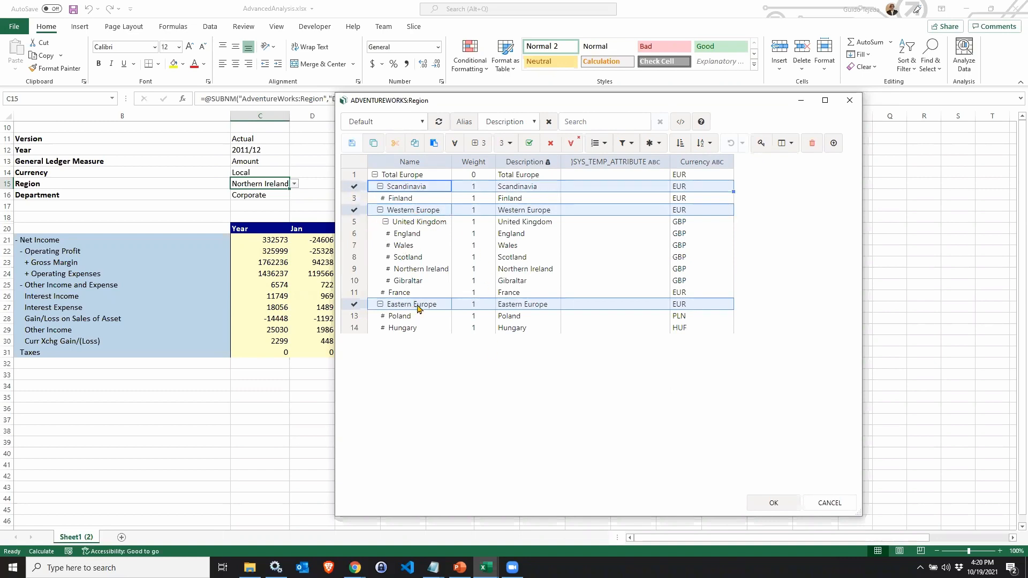
{"action": "left_click", "coordinate": [775, 504]}
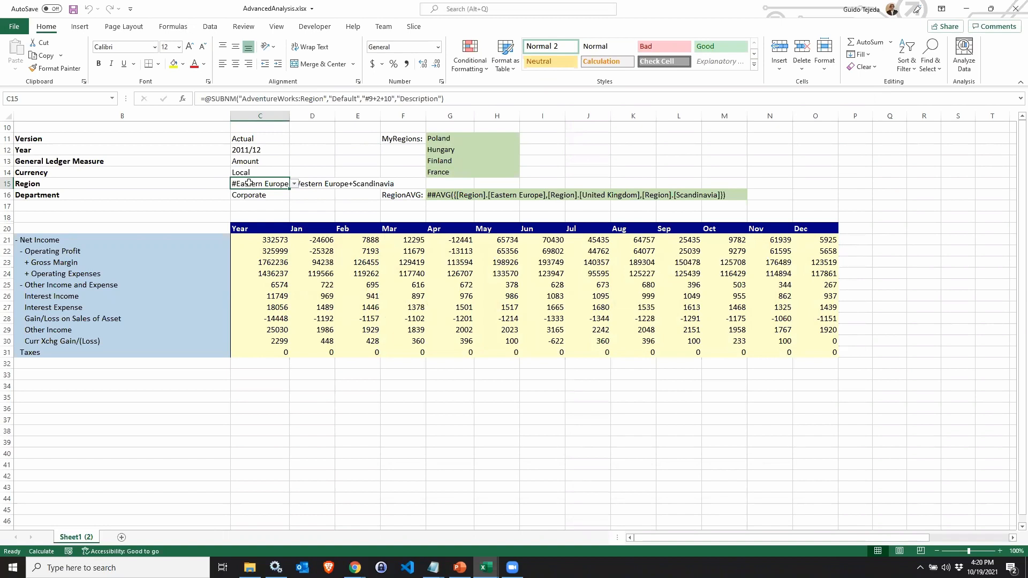
Recalculate the sheet with the Slice sheet calculation to refresh values for the combined regions.
{"action": "left_click", "coordinate": [207, 184]}
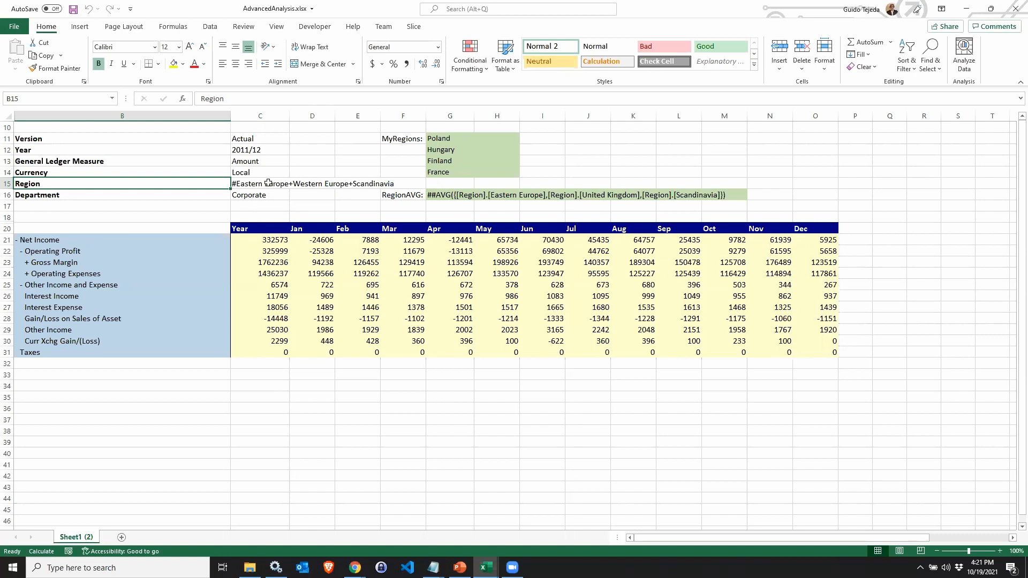
{"action": "left_click", "coordinate": [413, 26]}
{"action": "left_click", "coordinate": [126, 51]}
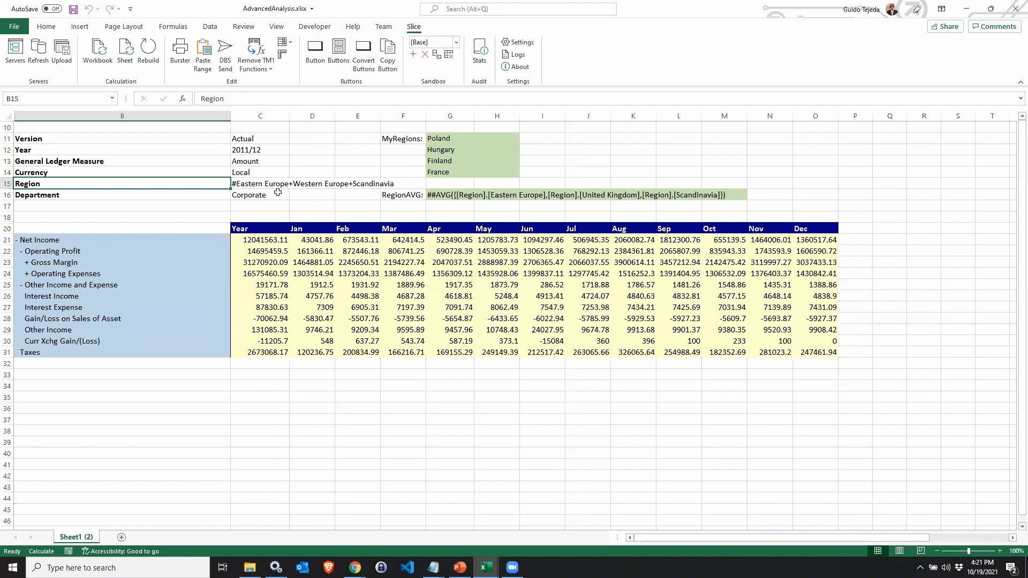
Inspect the SUBNM formulas in the Region and Department cells.
{"action": "left_click", "coordinate": [255, 184]}
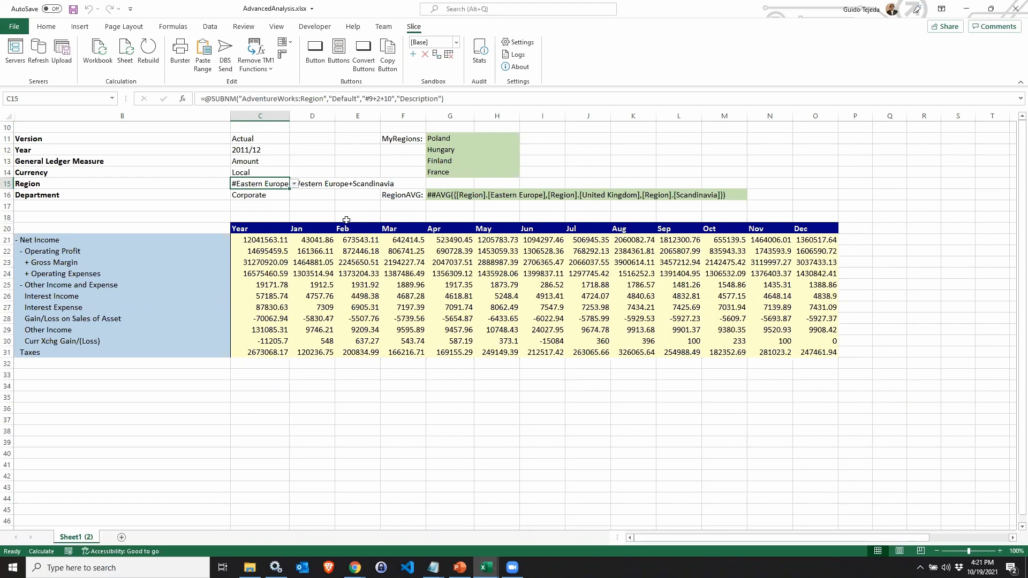
{"action": "left_click", "coordinate": [260, 196]}
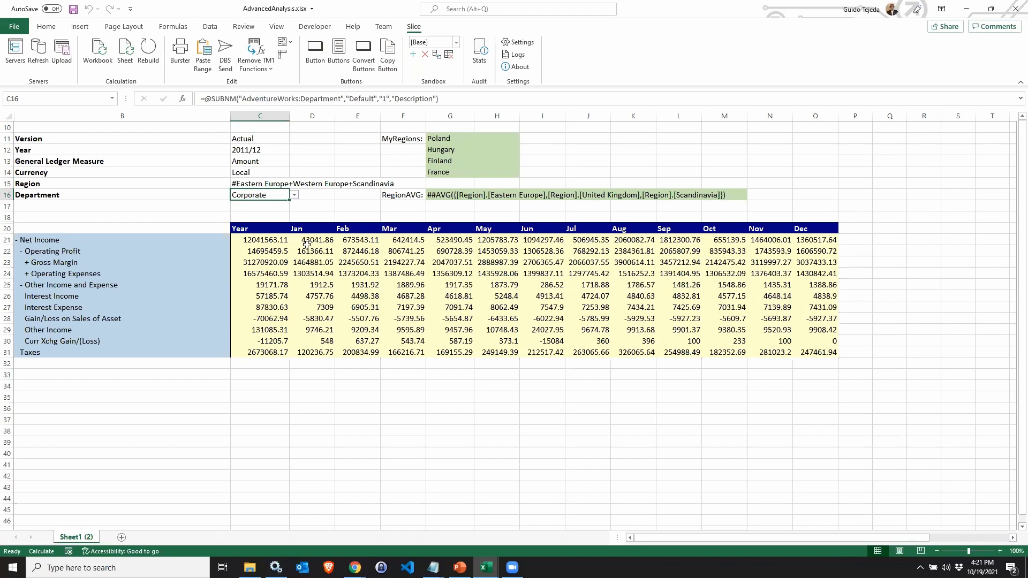
{"action": "left_click", "coordinate": [256, 184]}
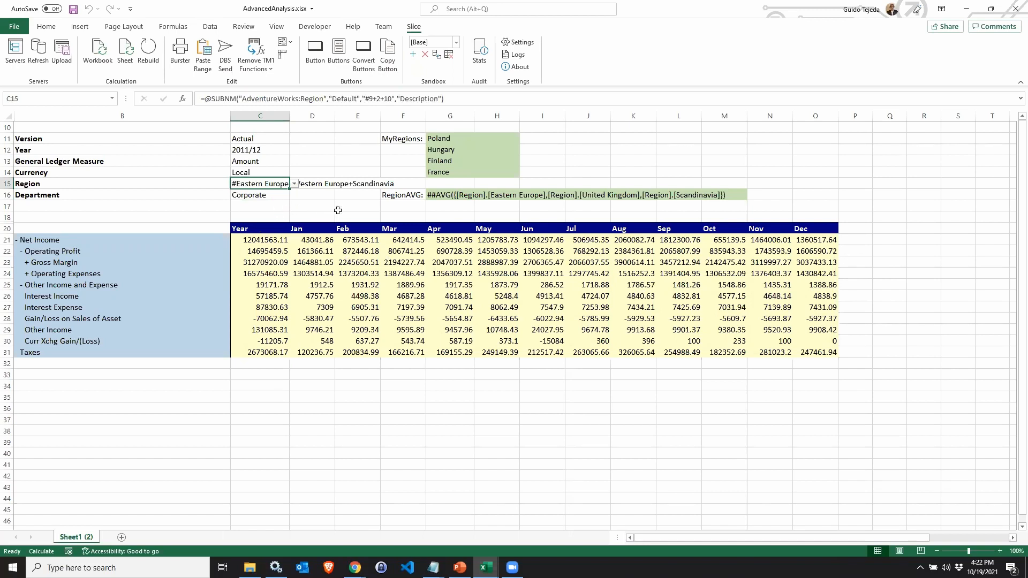
Change the Region selection to Poland in the subset editor and rebuild the sheet.
{"action": "double_click", "coordinate": [260, 184]}
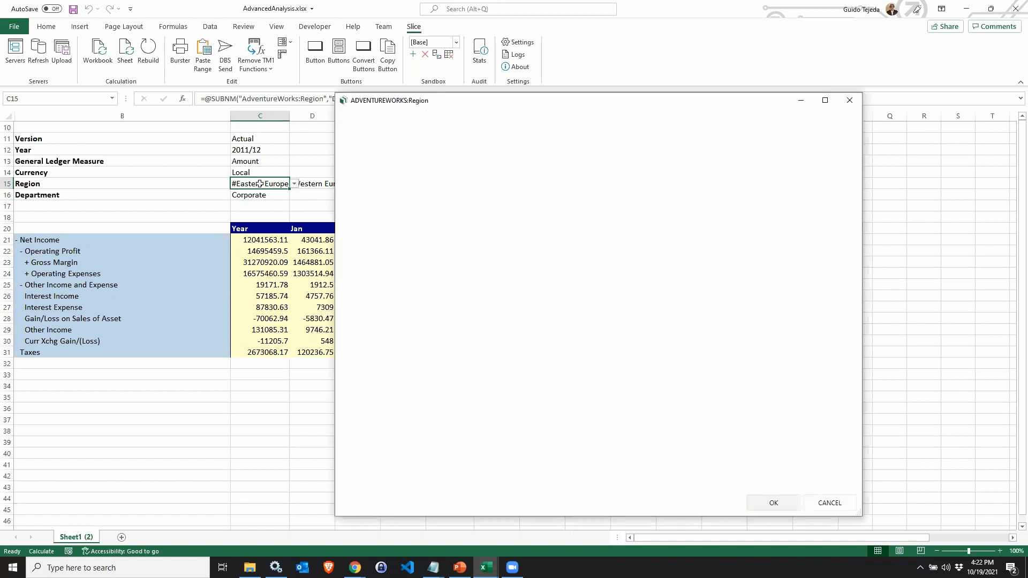
{"action": "left_click", "coordinate": [356, 314]}
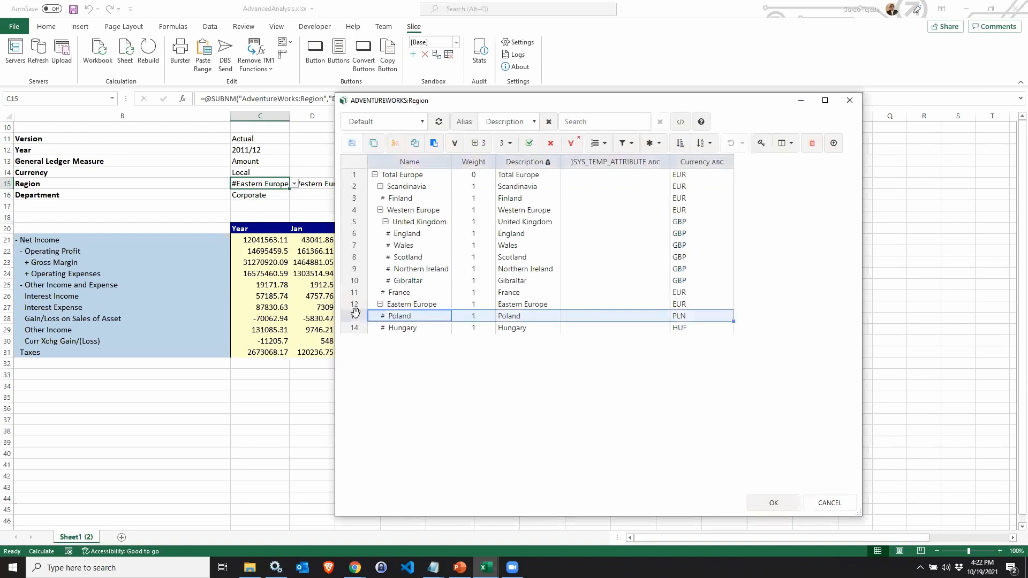
{"action": "left_click", "coordinate": [766, 503]}
{"action": "left_click", "coordinate": [149, 62]}
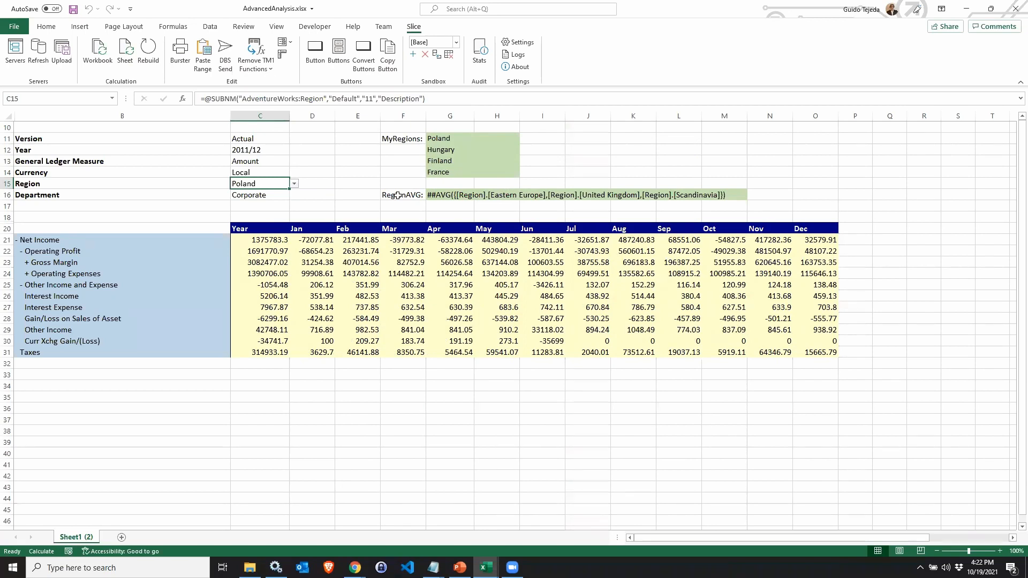
Replace the Region reference in C21's DBRW formula with the RegionAVG named range and recalculate the sheet.
{"action": "left_click", "coordinate": [449, 195]}
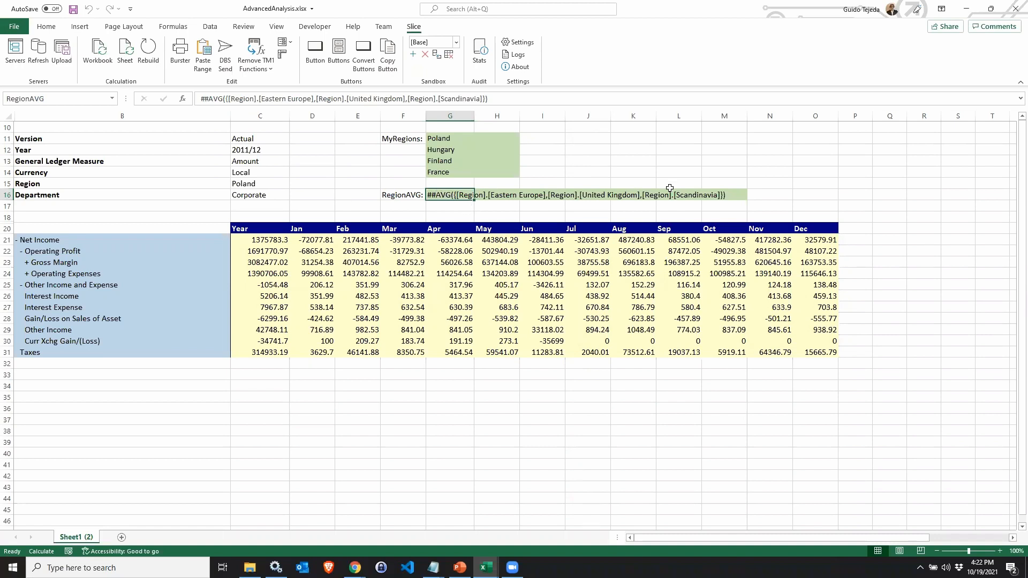
{"action": "left_click", "coordinate": [52, 97]}
{"action": "left_click", "coordinate": [259, 238]}
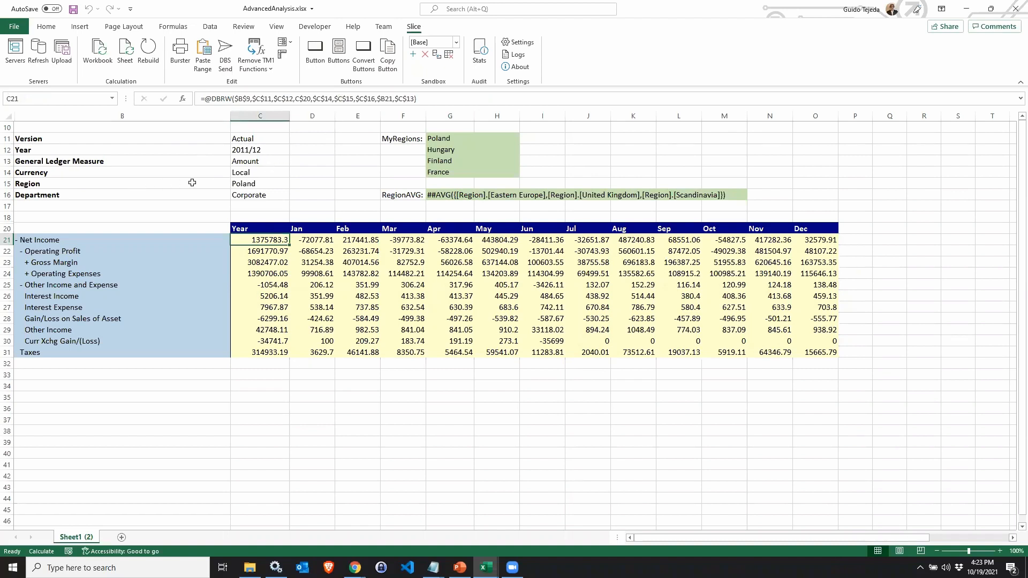
{"action": "left_click", "coordinate": [337, 98]}
{"action": "key", "text": "shift+Right"}
{"action": "key", "text": "shift+Right"}
{"action": "key", "text": "shift+Right"}
{"action": "key", "text": "shift+Right"}
{"action": "type", "text": "RegionAVG"}
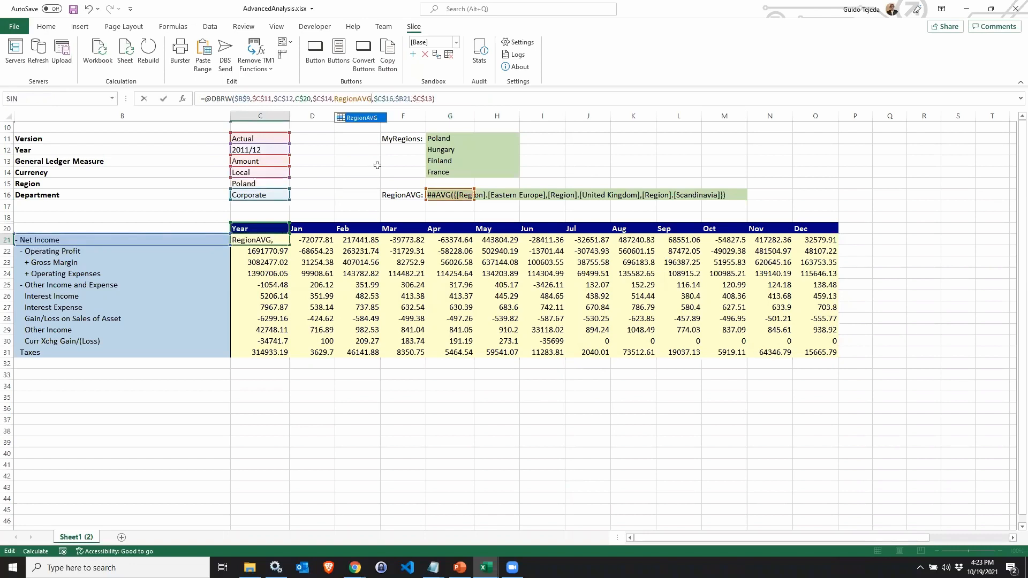
{"action": "key", "text": "Return"}
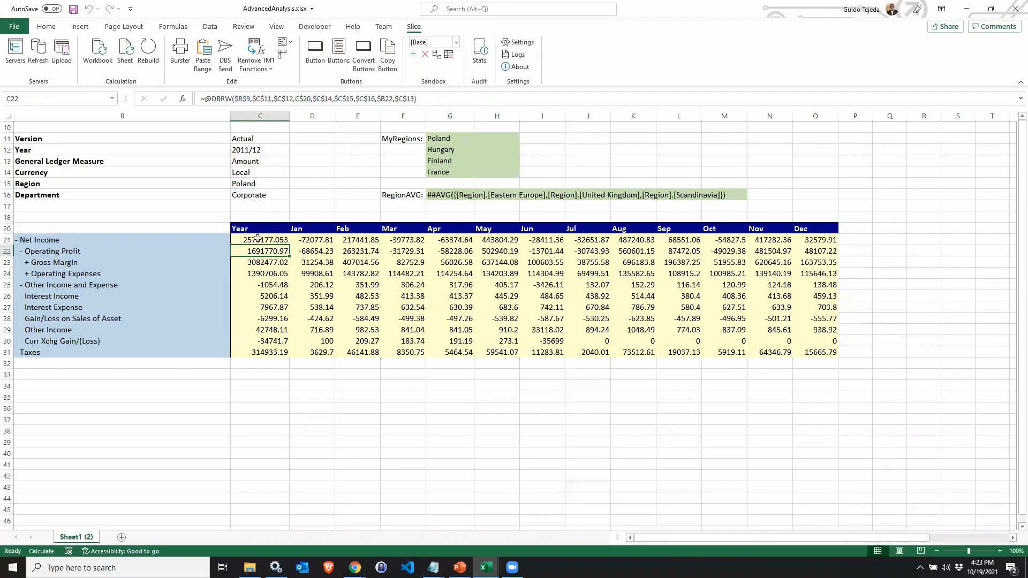
{"action": "left_click", "coordinate": [125, 48]}
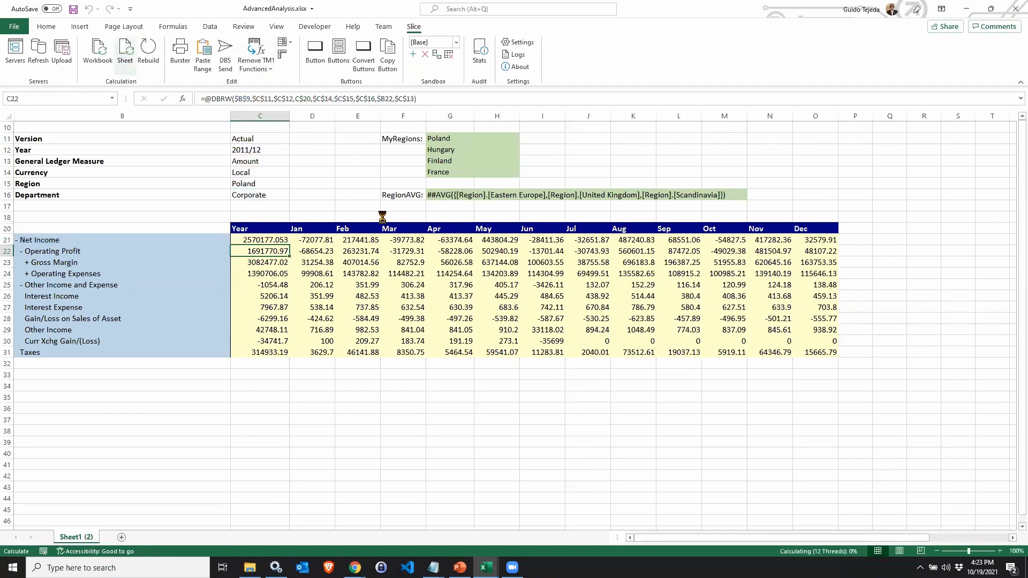
Copy the C21 formula across the whole data grid and recalculate the sheet.
{"action": "left_click", "coordinate": [265, 240]}
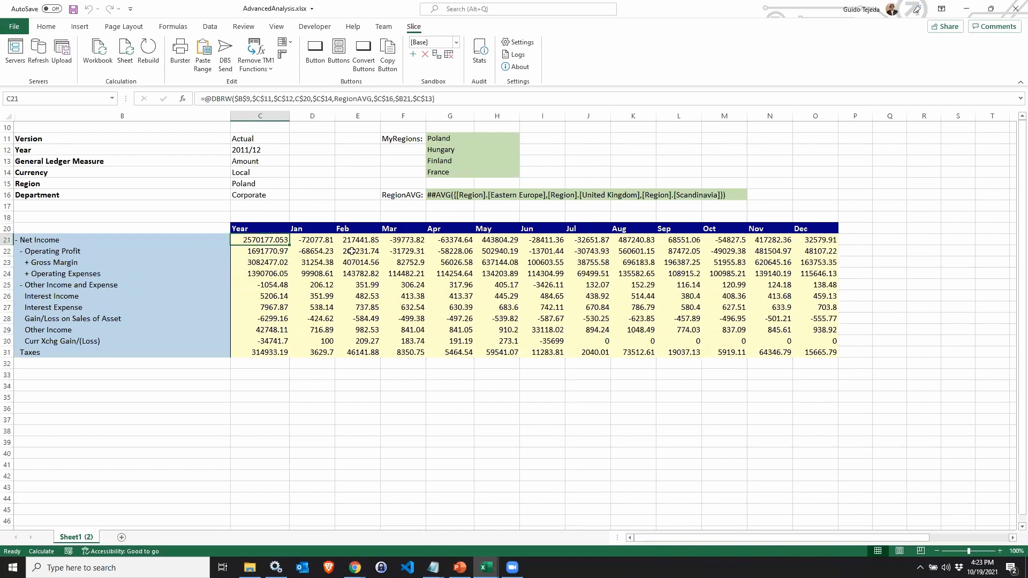
{"action": "key", "text": "ctrl+c"}
{"action": "key", "text": "ctrl+shift+Right"}
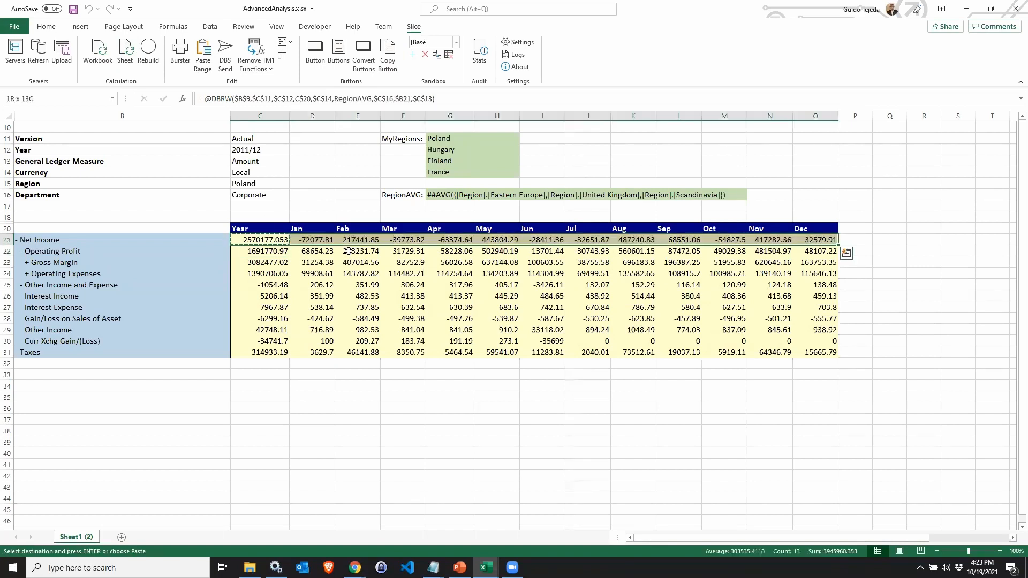
{"action": "key", "text": "ctrl+shift+Down"}
{"action": "key", "text": "ctrl+v"}
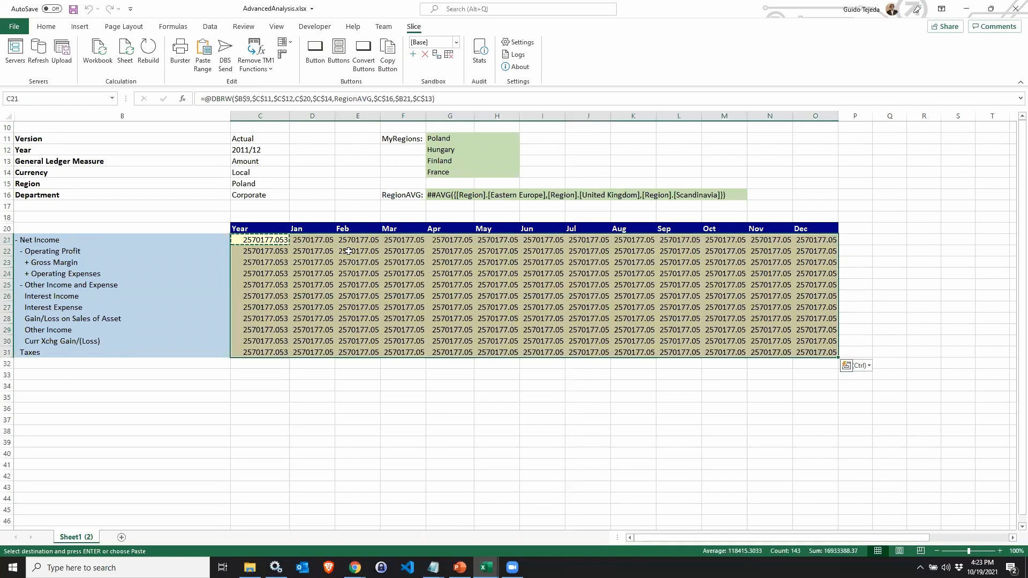
{"action": "left_click", "coordinate": [126, 56]}
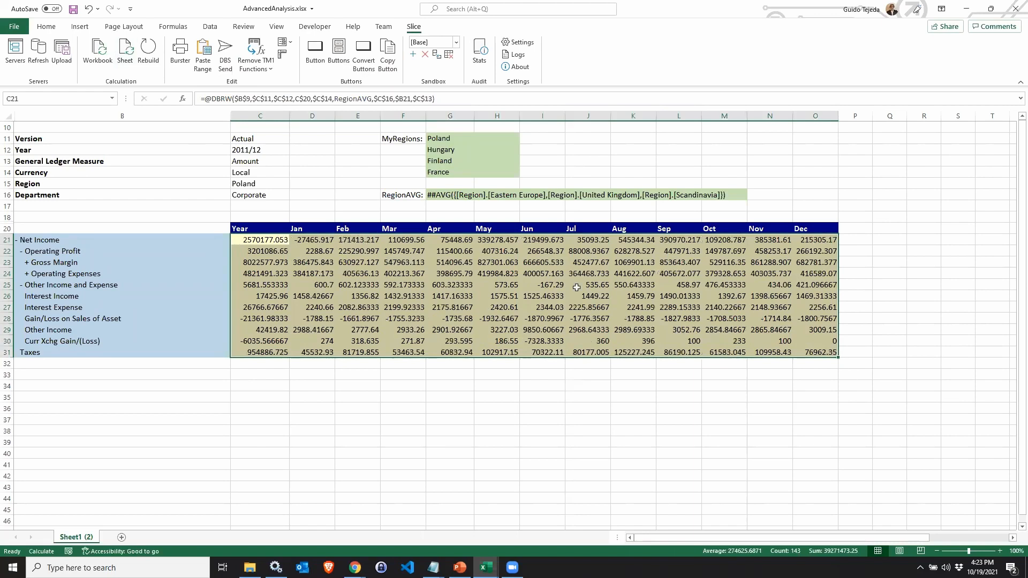
Replace RegionAVG with the MyRegions named range (G11:G14) in C21's DBRW formula.
{"action": "left_click", "coordinate": [304, 241]}
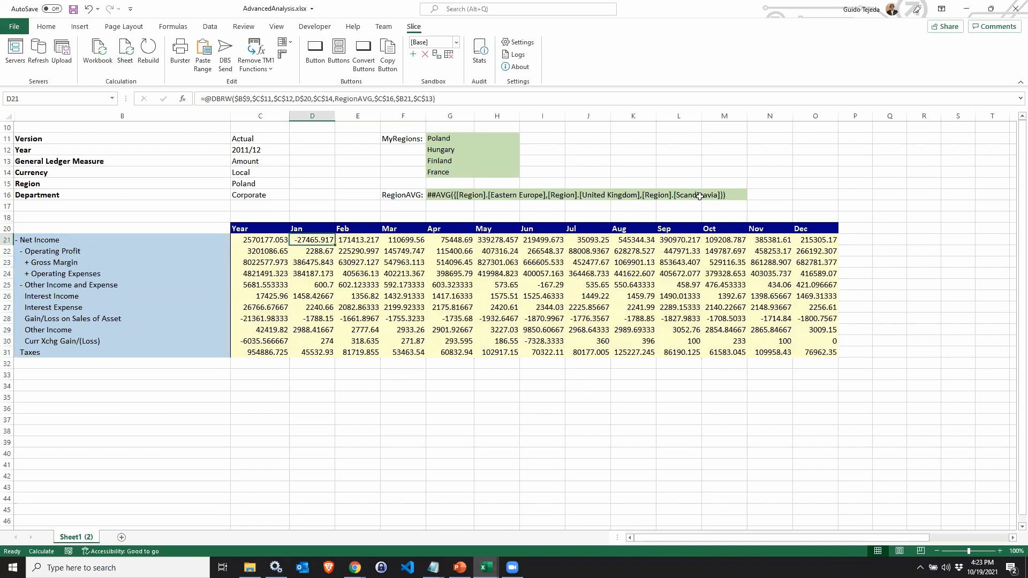
{"action": "left_click", "coordinate": [258, 241]}
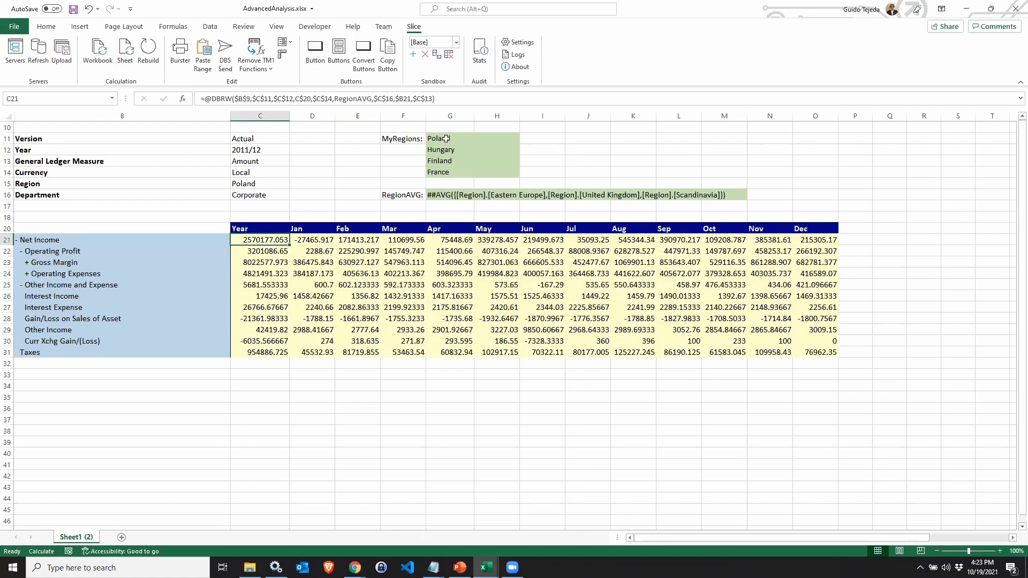
{"action": "left_click_drag", "start_coordinate": [446, 139], "coordinate": [436, 175]}
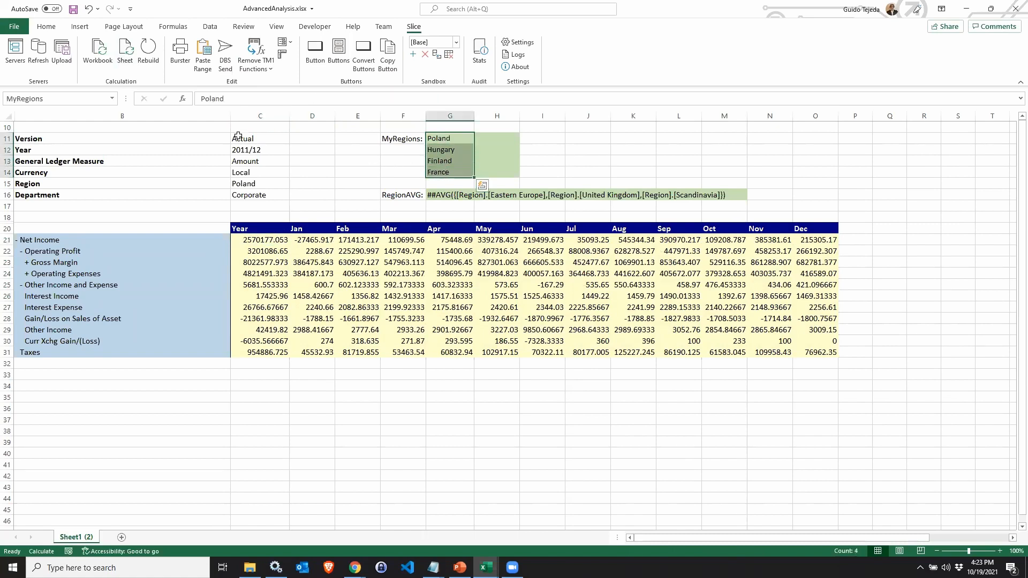
{"action": "left_click", "coordinate": [62, 98]}
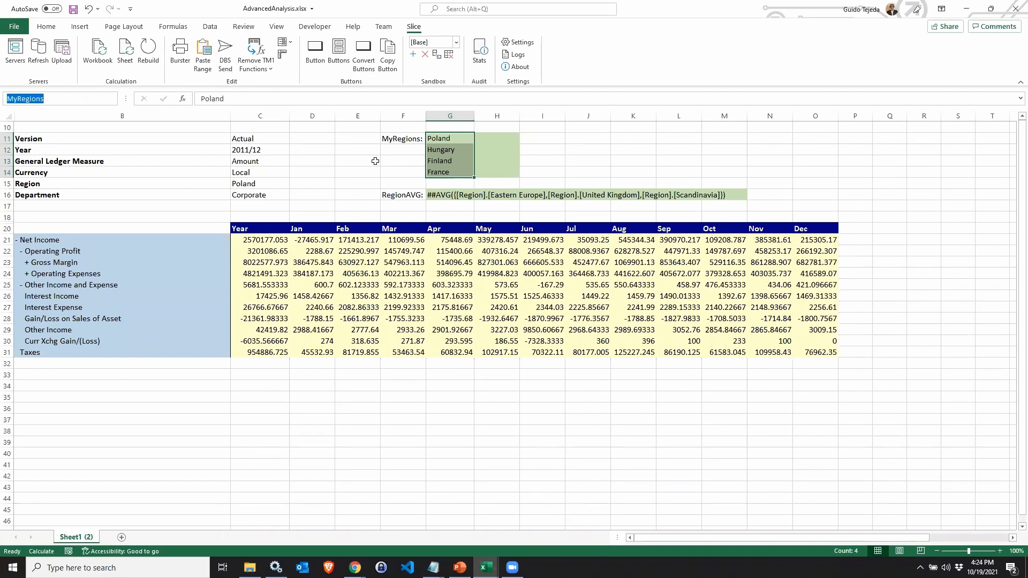
{"action": "left_click", "coordinate": [256, 241]}
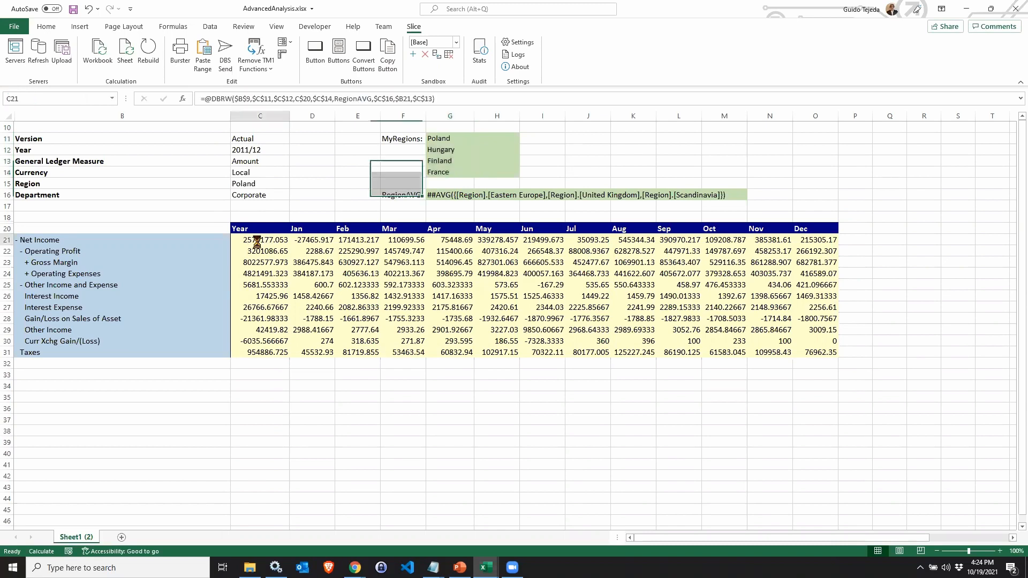
{"action": "left_click", "coordinate": [352, 105]}
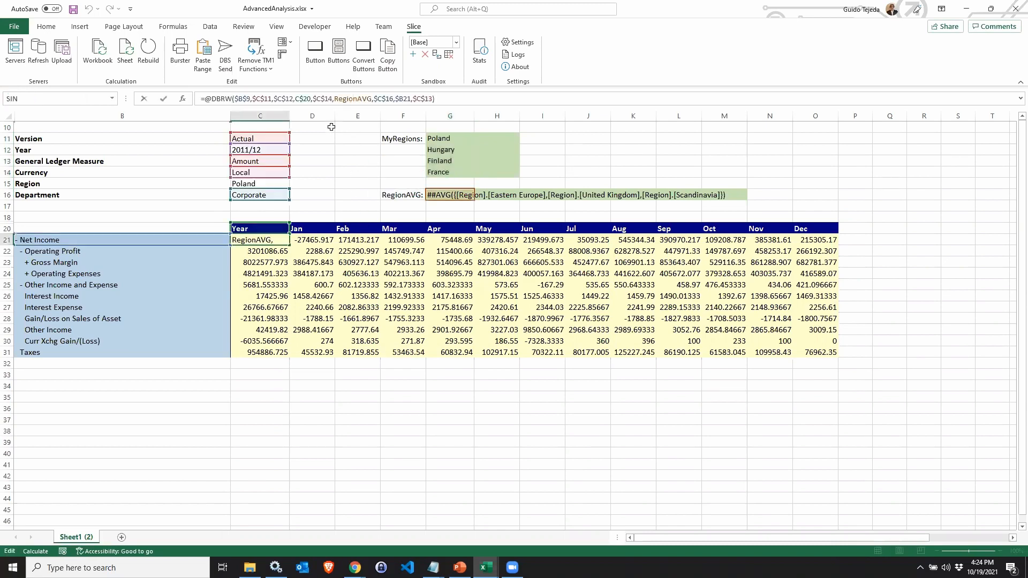
{"action": "key", "text": "shift+Right"}
{"action": "key", "text": "shift+Right"}
{"action": "key", "text": "shift+Right"}
{"action": "key", "text": "shift+Right"}
{"action": "key", "text": "shift+Right"}
{"action": "key", "text": "shift+Right"}
{"action": "key", "text": "shift+Right"}
{"action": "key", "text": "shift+Right"}
{"action": "type", "text": "MyRegions"}
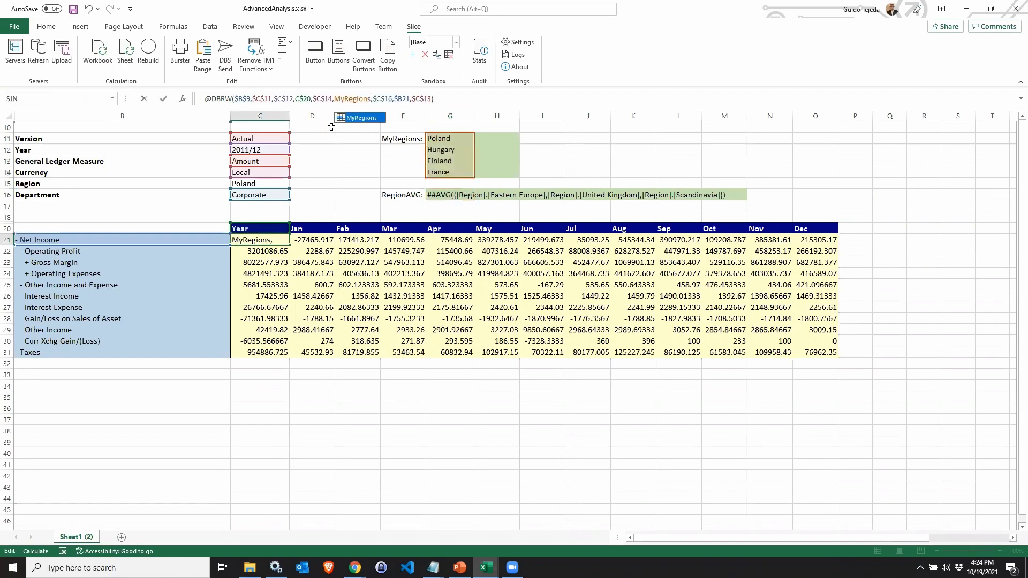
{"action": "key", "text": "Return"}
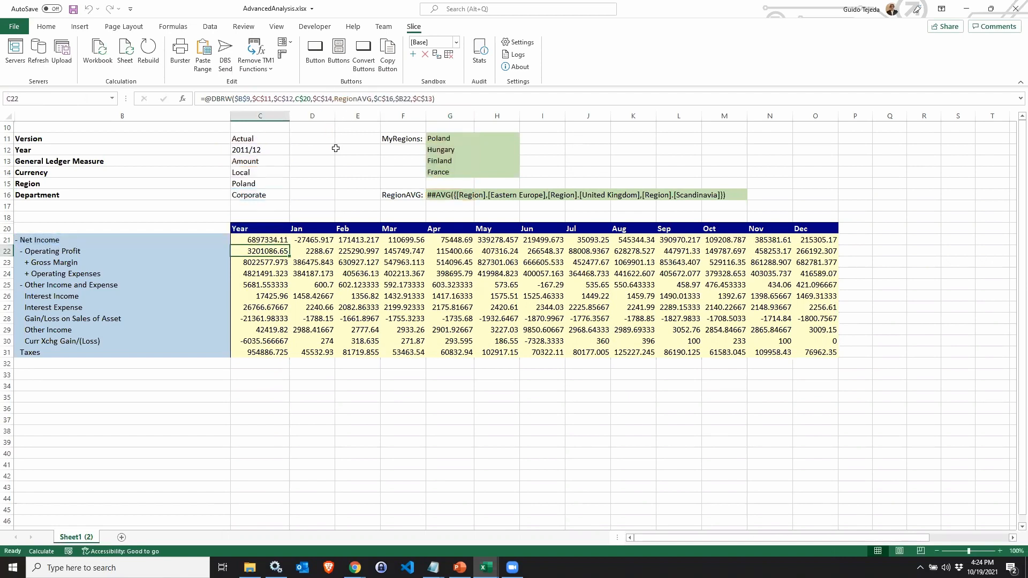
Copy the updated C21 formula across the whole data grid and recalculate the sheet.
{"action": "left_click", "coordinate": [258, 238]}
{"action": "key", "text": "ctrl+c"}
{"action": "key", "text": "ctrl+shift+Right"}
{"action": "key", "text": "ctrl+shift+Down"}
{"action": "key", "text": "ctrl+v"}
{"action": "left_click", "coordinate": [125, 51]}
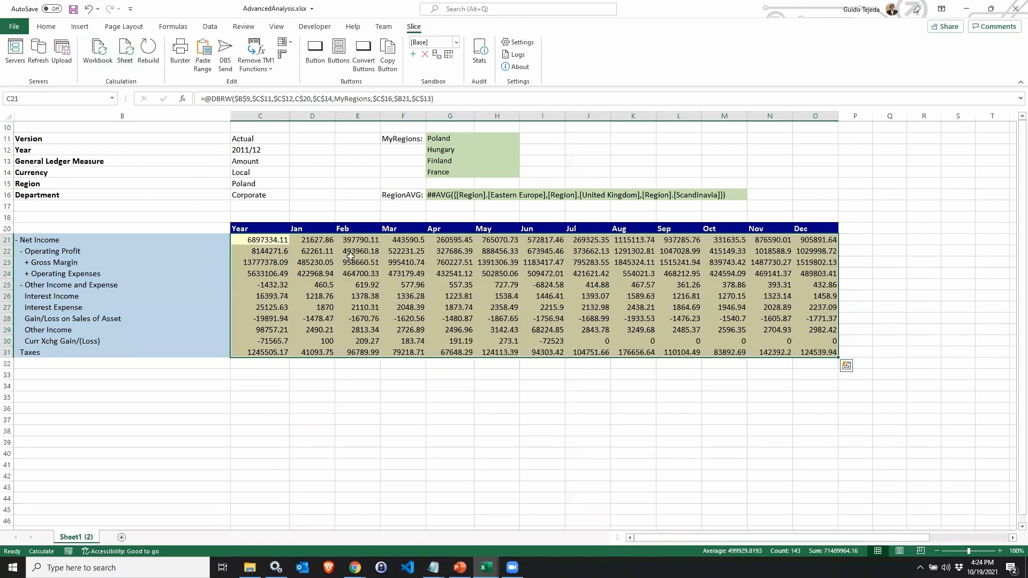
{"action": "left_click", "coordinate": [268, 242]}
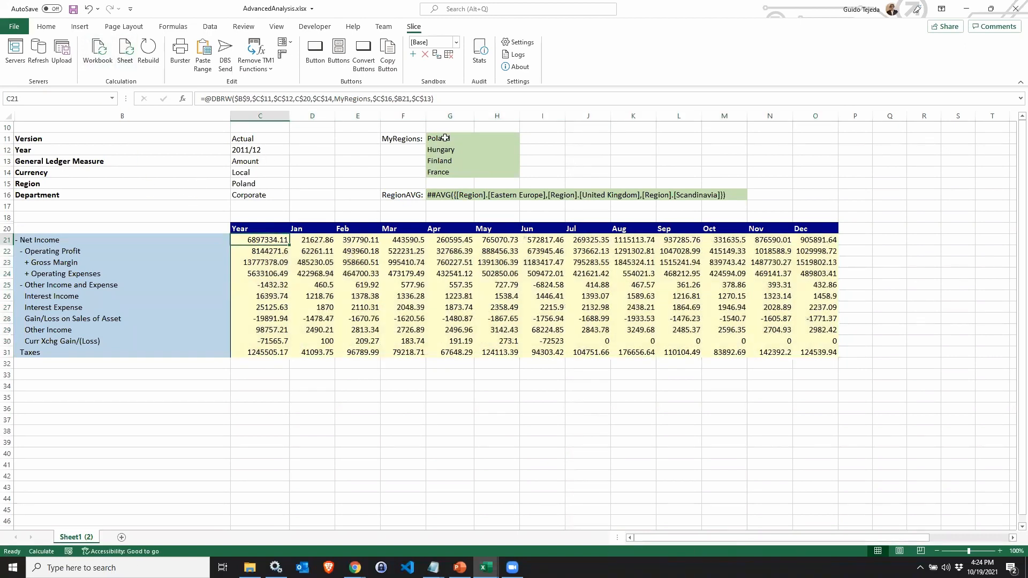
{"action": "left_click_drag", "start_coordinate": [445, 138], "coordinate": [448, 175]}
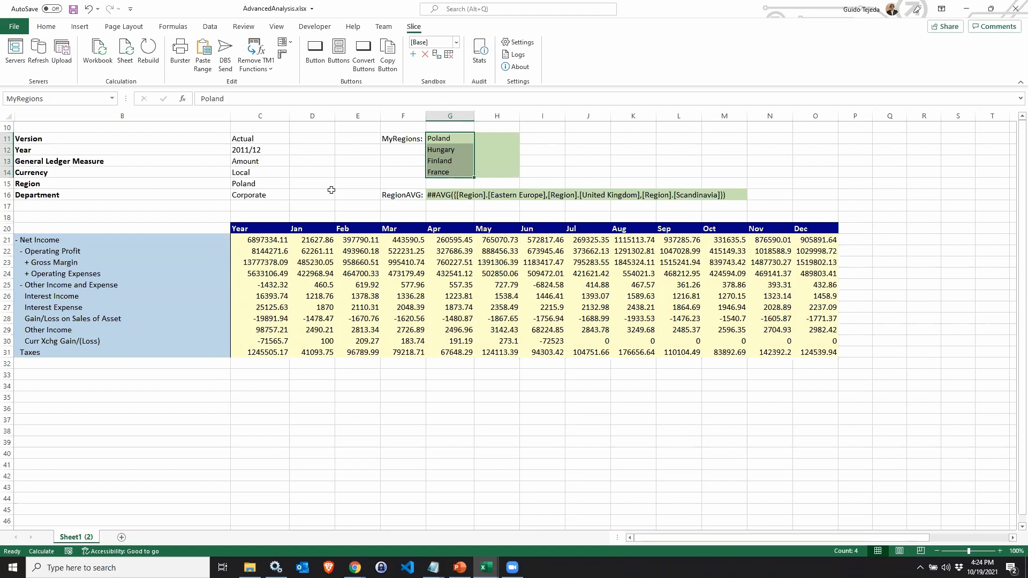
{"action": "left_click", "coordinate": [313, 194]}
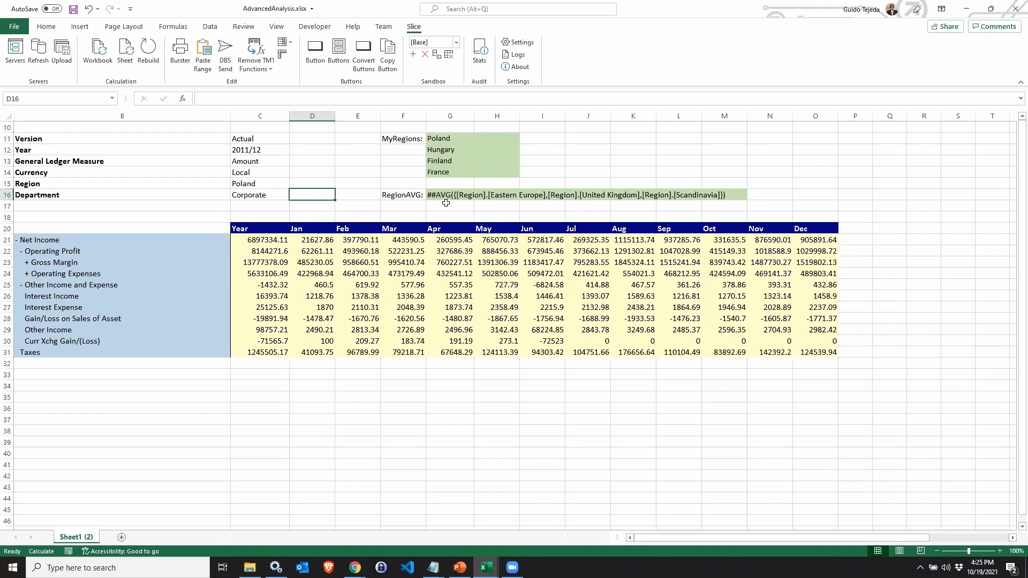
Open the Slice server explorer, close the open view and load the 4_Horizon_Slice_DBHW favourite view with its data.
{"action": "left_click", "coordinate": [15, 51]}
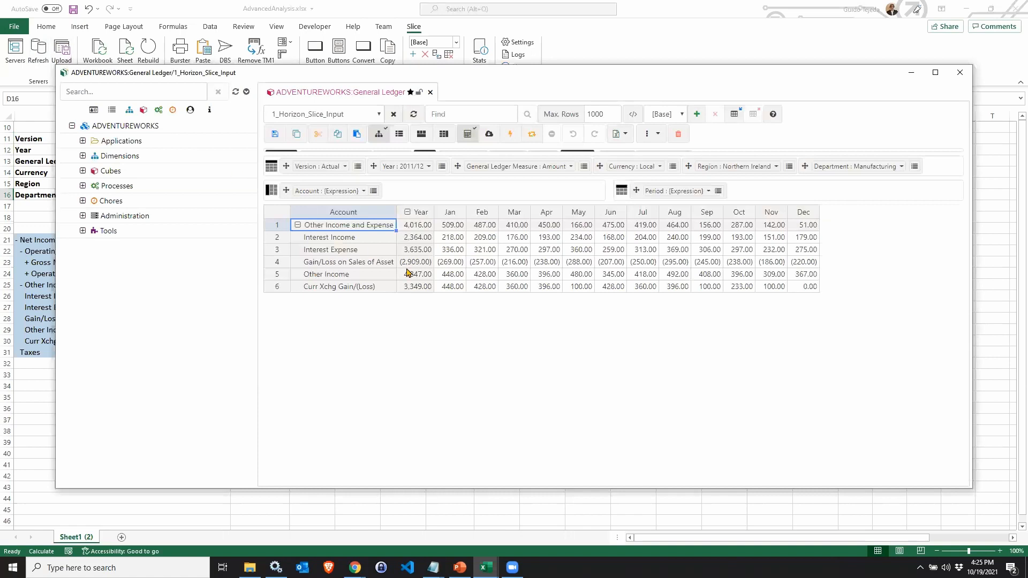
{"action": "left_click", "coordinate": [430, 92]}
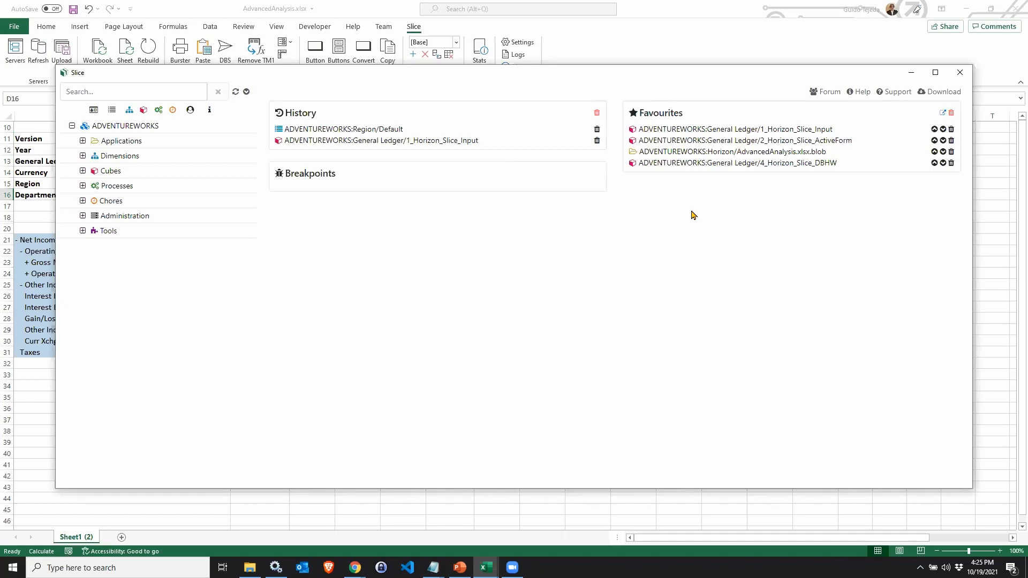
{"action": "left_click", "coordinate": [734, 164]}
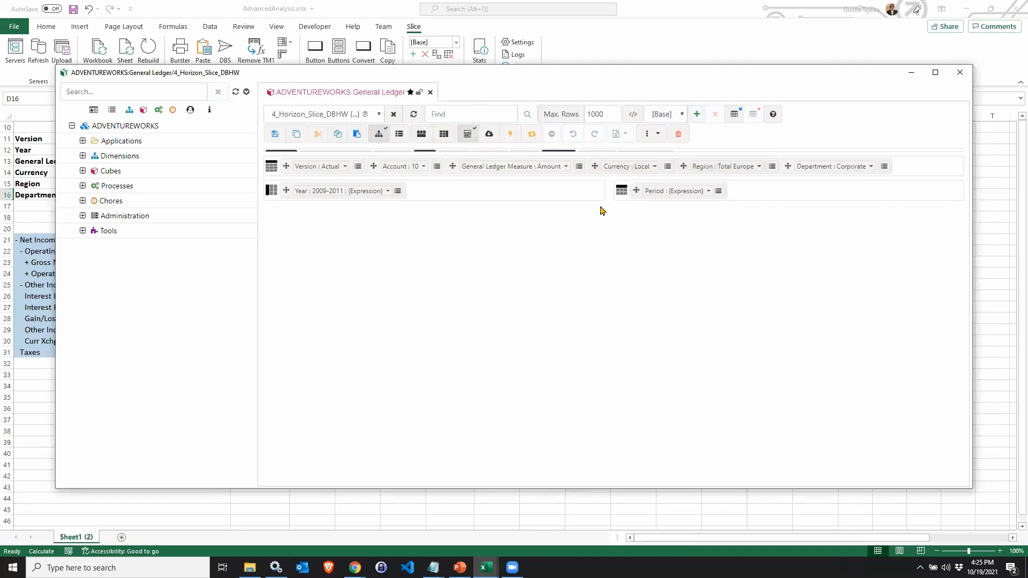
{"action": "left_click", "coordinate": [512, 135]}
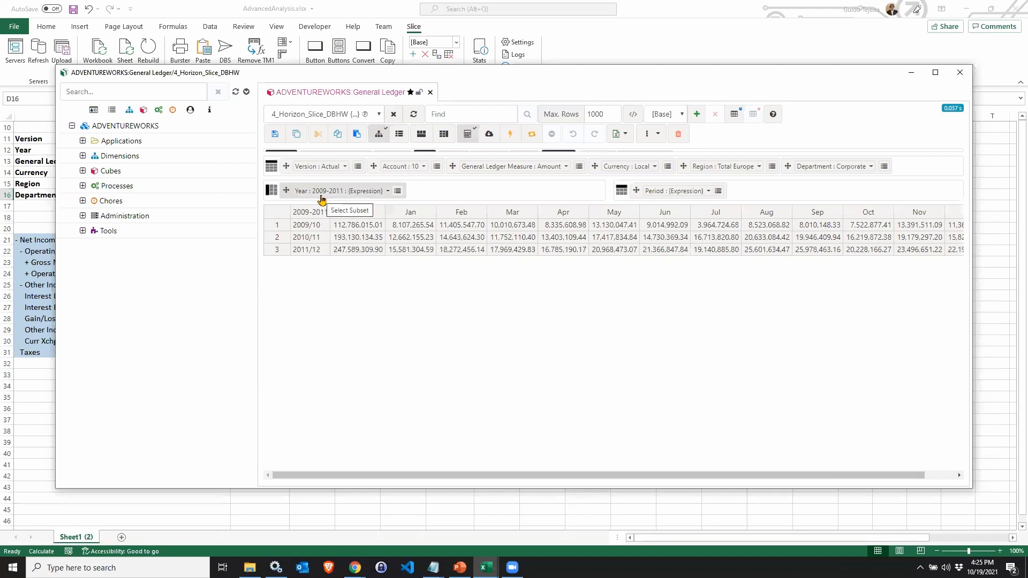
Browse the Dimensions tree to examine the Year dimension's 2009-2011 hierarchy used by the view.
{"action": "left_click", "coordinate": [83, 156]}
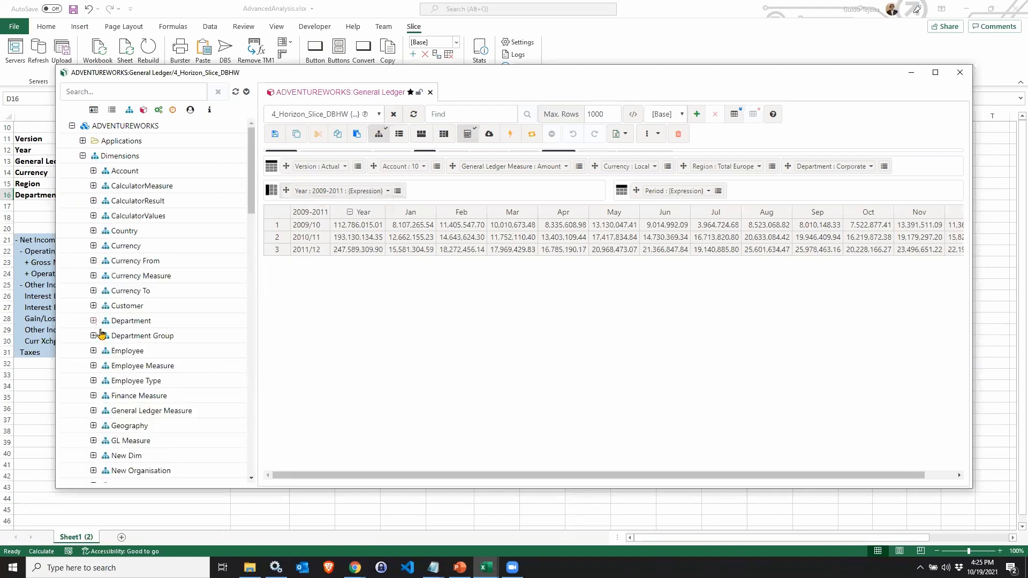
{"action": "scroll", "coordinate": [102, 332], "scroll_direction": "down", "scroll_amount": 7}
{"action": "scroll", "coordinate": [103, 332], "scroll_direction": "down", "scroll_amount": 8}
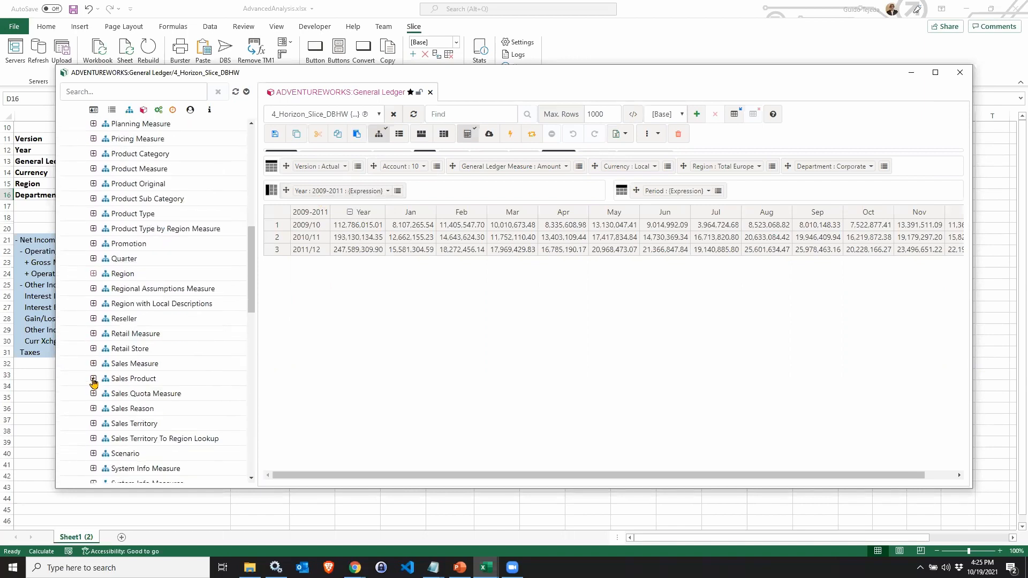
{"action": "scroll", "coordinate": [93, 376], "scroll_direction": "down", "scroll_amount": 9}
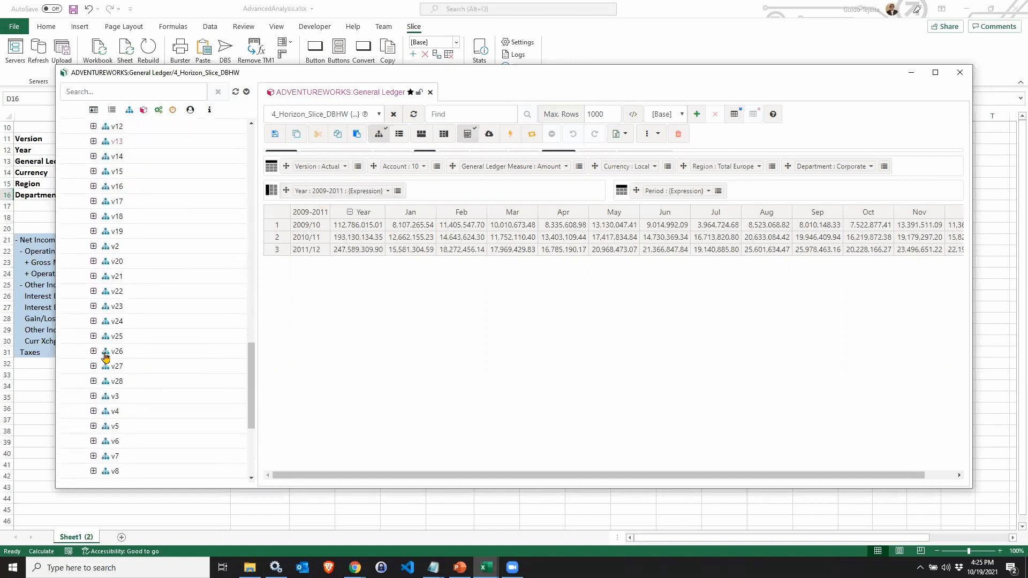
{"action": "left_click", "coordinate": [93, 371]}
{"action": "scroll", "coordinate": [92, 368], "scroll_direction": "down", "scroll_amount": 3}
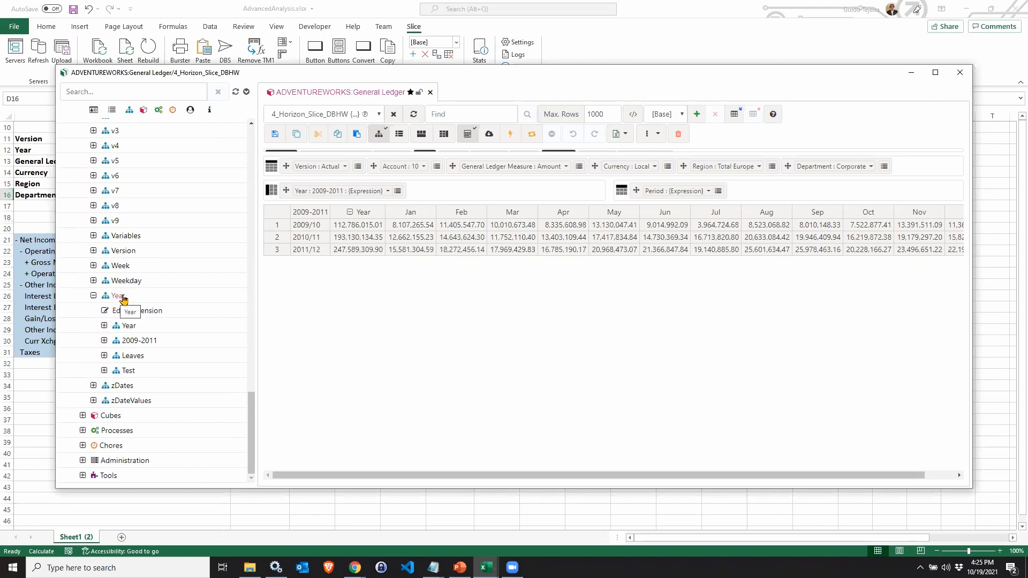
{"action": "left_click", "coordinate": [143, 343]}
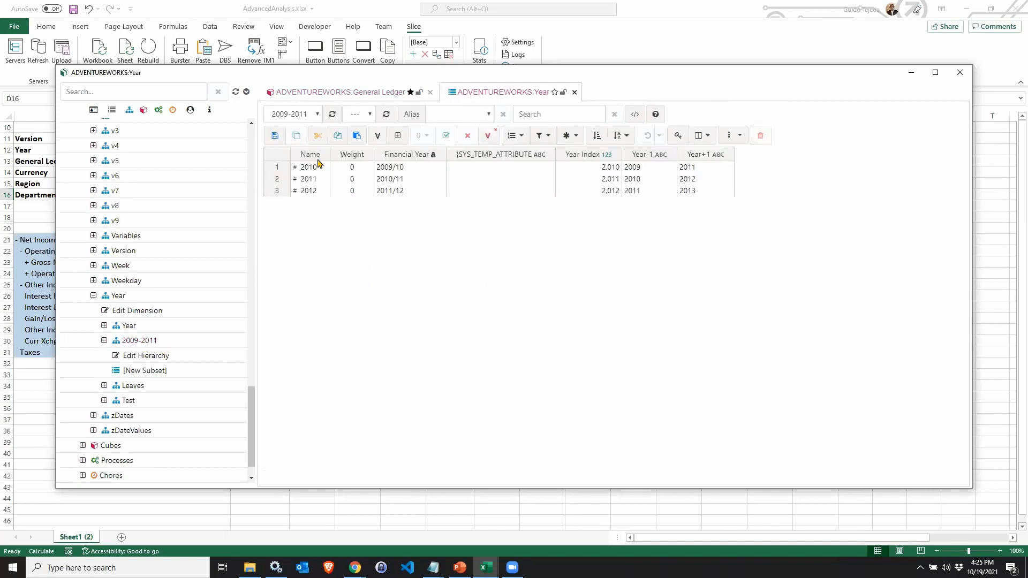
{"action": "left_click", "coordinate": [575, 93]}
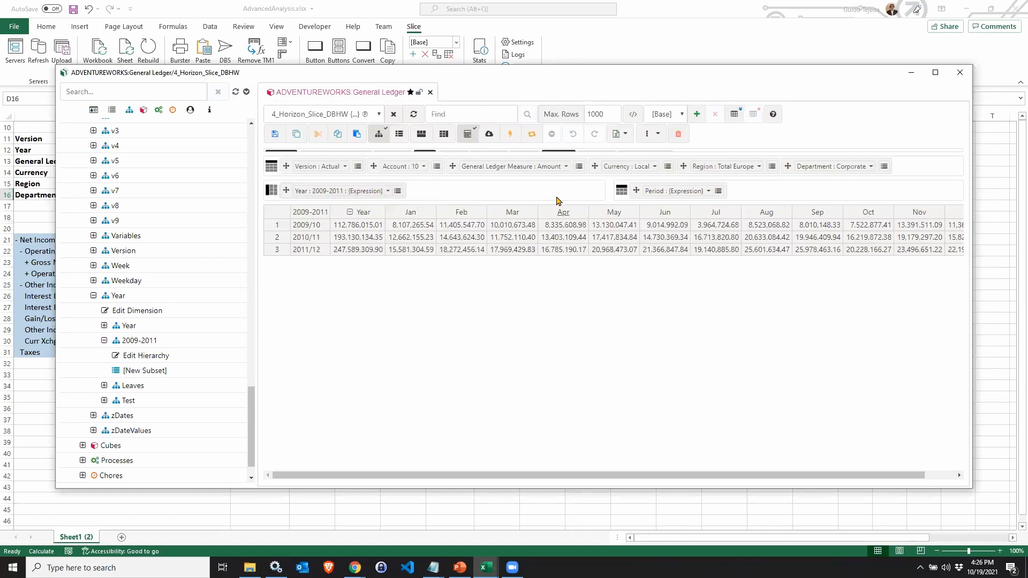
Export the 4_Horizon_Slice_DBHW view as an active form into a new workbook.
{"action": "left_click", "coordinate": [621, 139]}
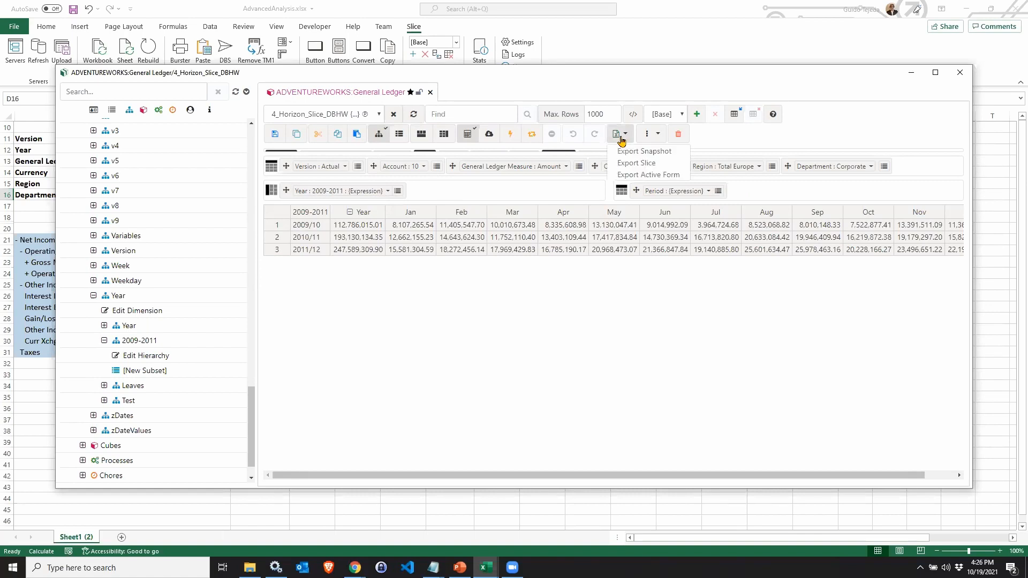
{"action": "left_click", "coordinate": [634, 175]}
{"action": "left_click", "coordinate": [510, 300]}
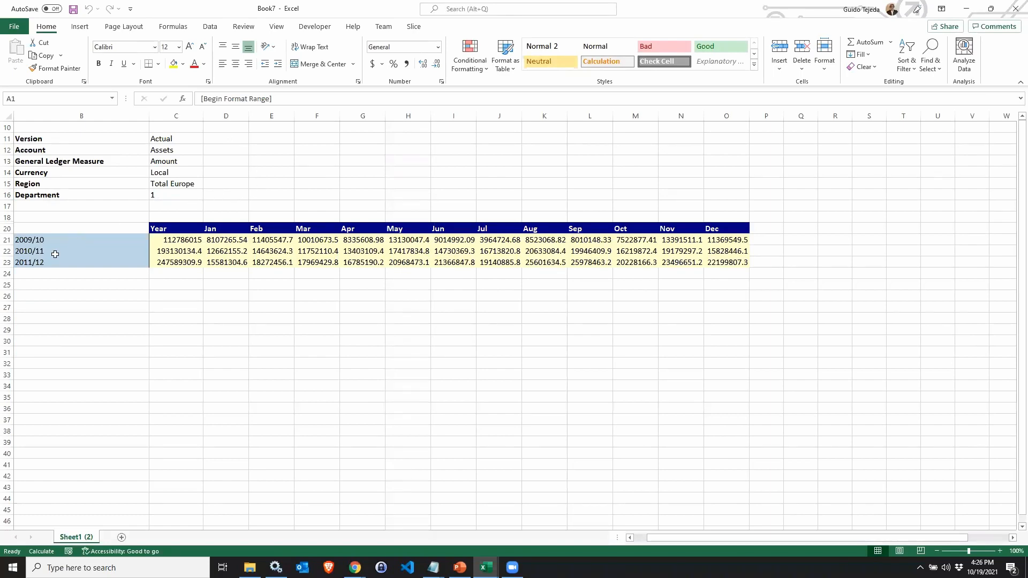
Examine the exported DBHW formula in C21 and the TM1RptRow formula in B21 referencing the Year:2009-2011 subset.
{"action": "left_click", "coordinate": [182, 239]}
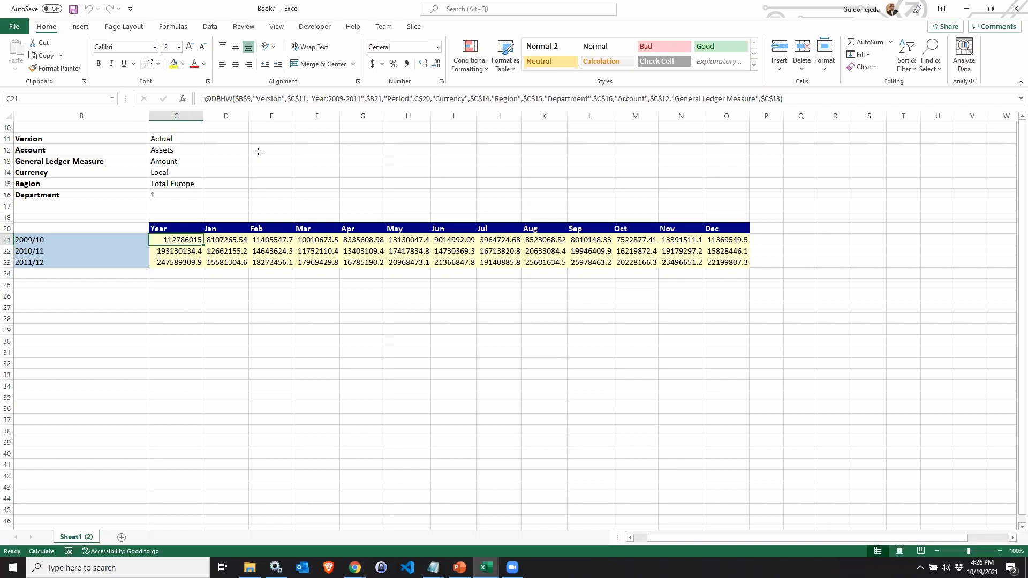
{"action": "left_click_drag", "start_coordinate": [313, 95], "coordinate": [364, 98]}
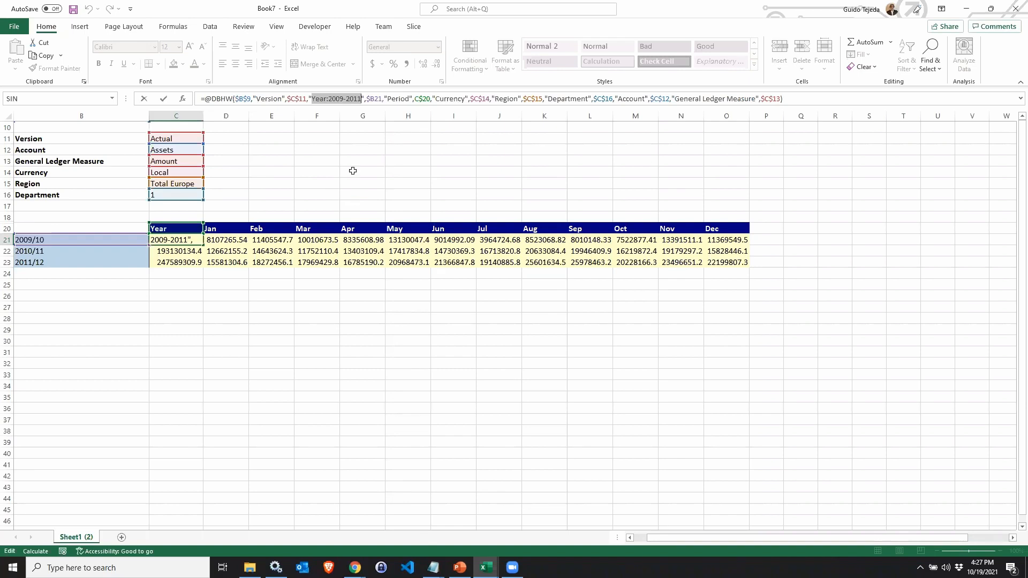
{"action": "key", "text": "Return"}
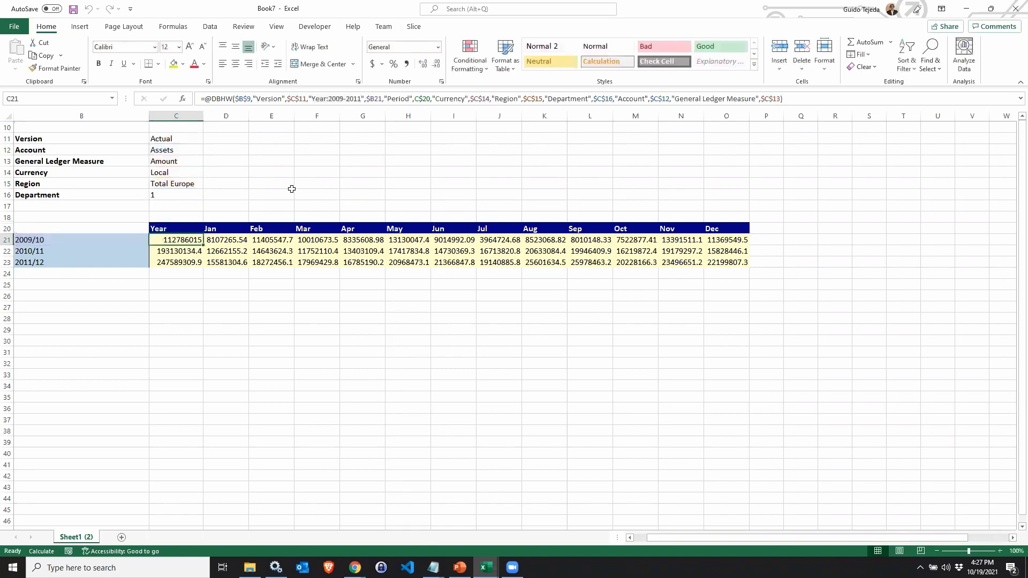
{"action": "left_click", "coordinate": [118, 237]}
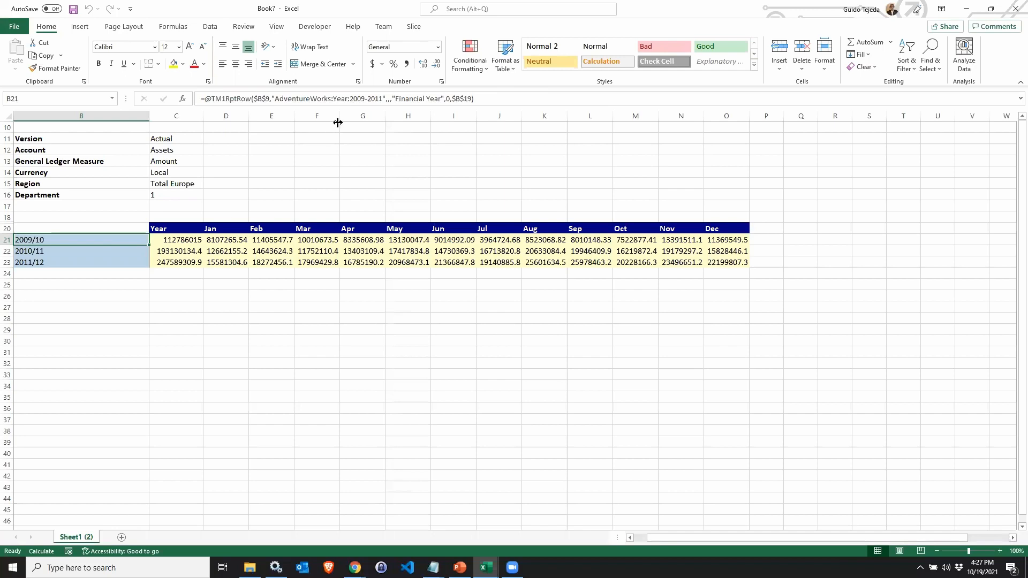
{"action": "left_click", "coordinate": [333, 98]}
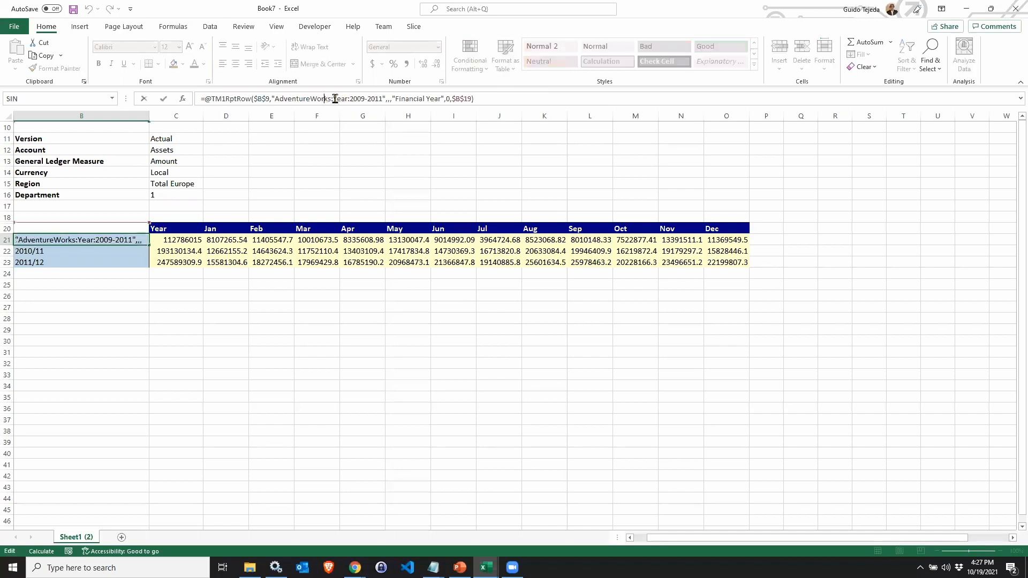
{"action": "left_click_drag", "start_coordinate": [333, 98], "coordinate": [382, 100]}
{"action": "key", "text": "Return"}
{"action": "left_click", "coordinate": [311, 196]}
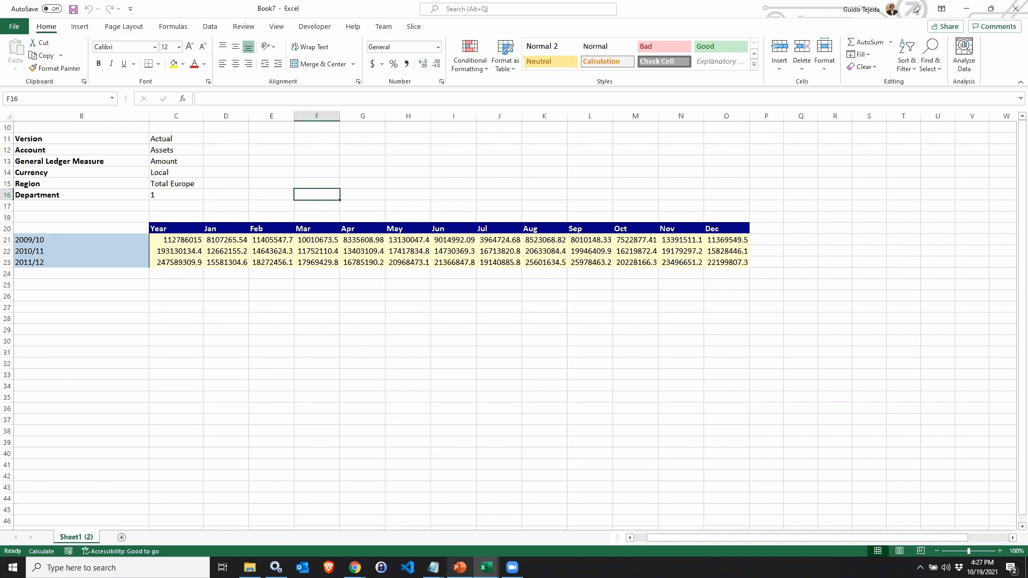
Switch to PowerPoint and present the closing feedback and thank-you slides as a slideshow.
{"action": "mouse_move", "coordinate": [460, 568]}
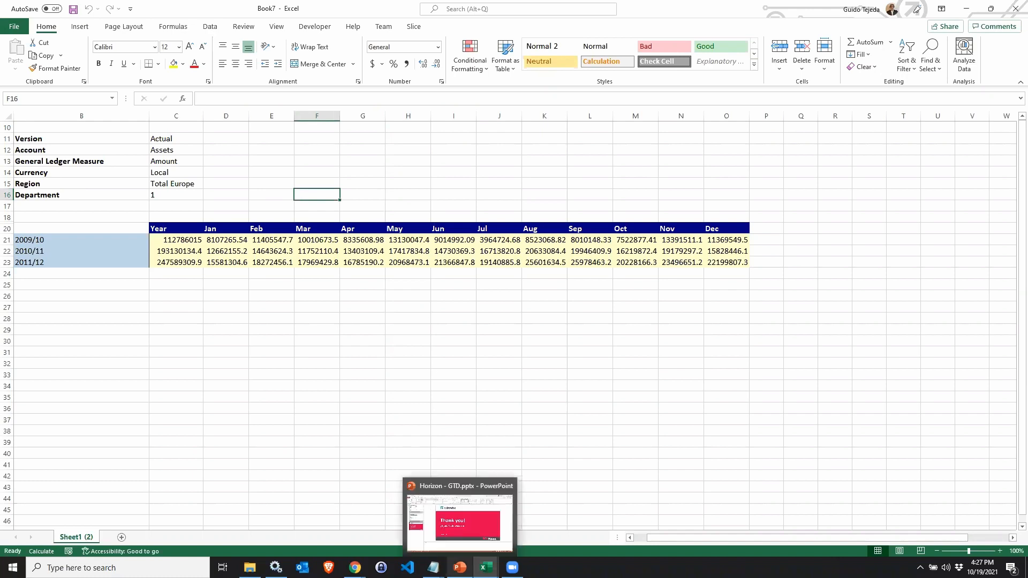
{"action": "left_click", "coordinate": [461, 530]}
{"action": "key", "text": "Home"}
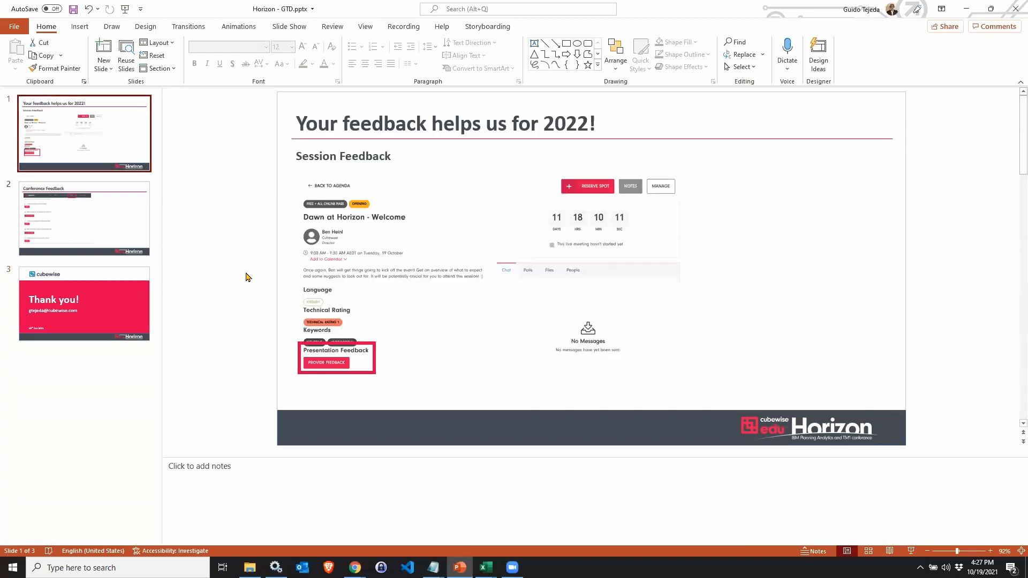
{"action": "key", "text": "F5"}
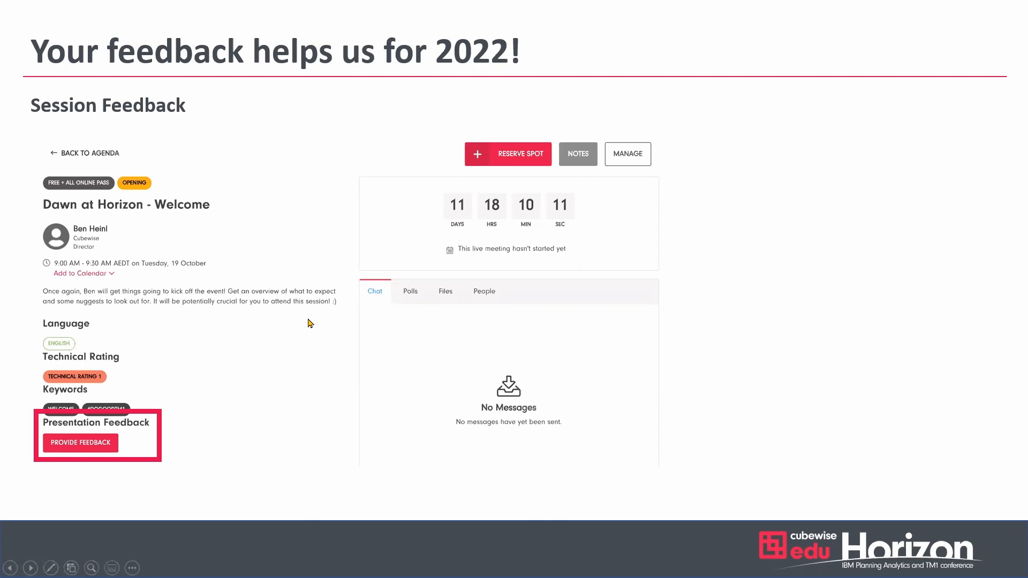
{"action": "key", "text": "Right"}
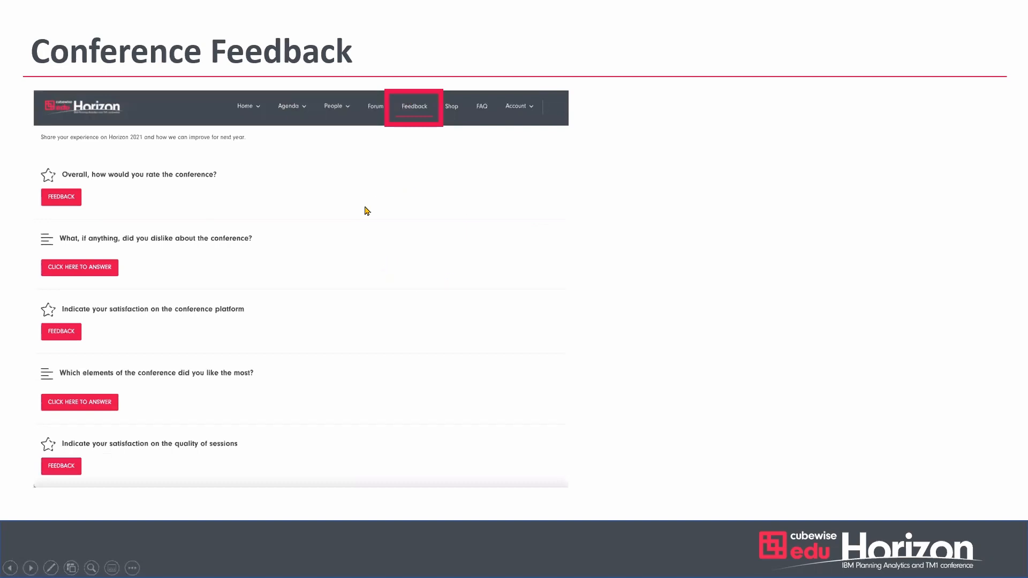
{"action": "left_click", "coordinate": [352, 221]}
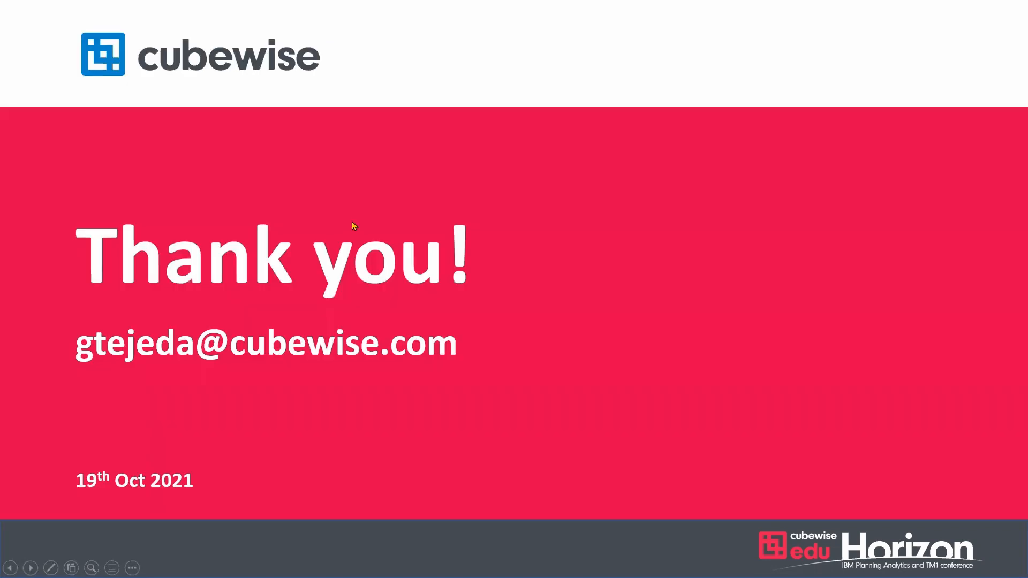